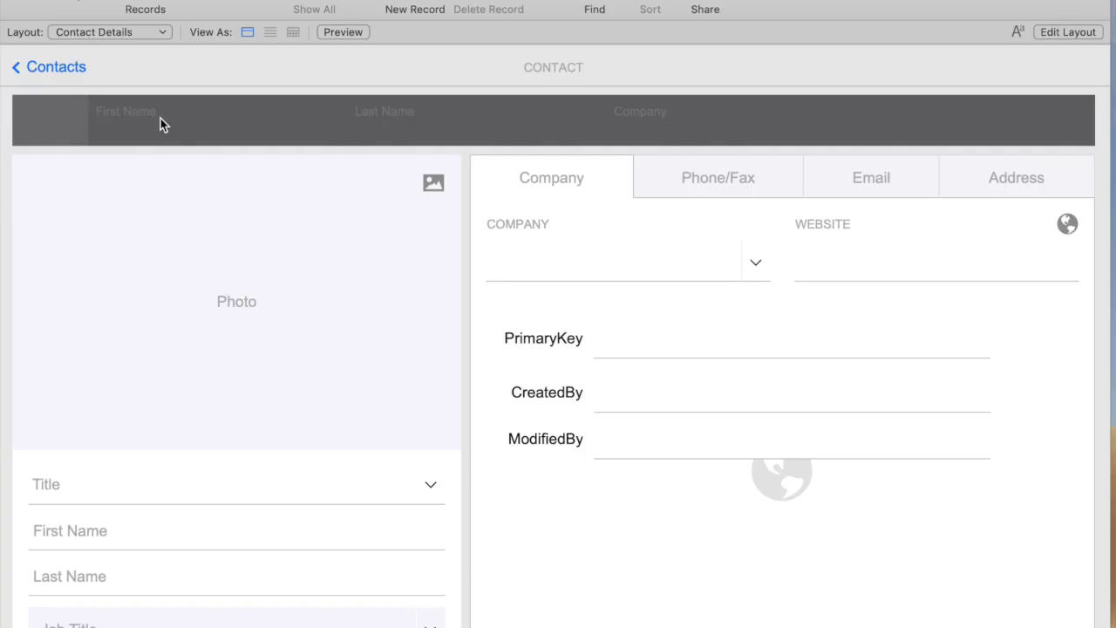
- Open Manage Database and inspect PrimaryKey's validation options without changing them
click(411, 70)
key(super+shift+d)
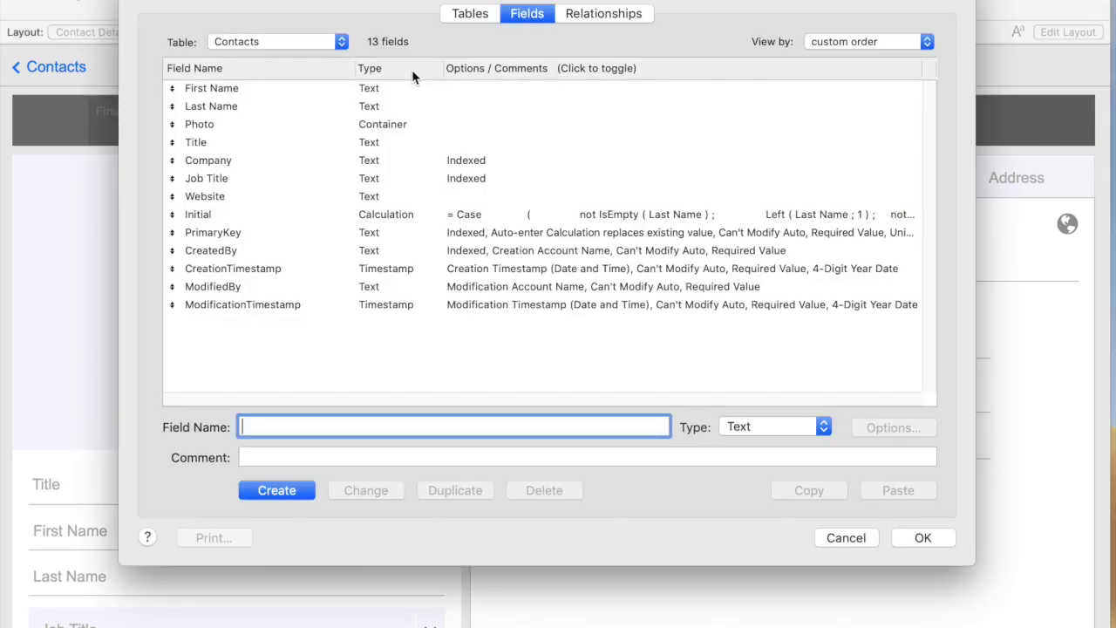
click(278, 237)
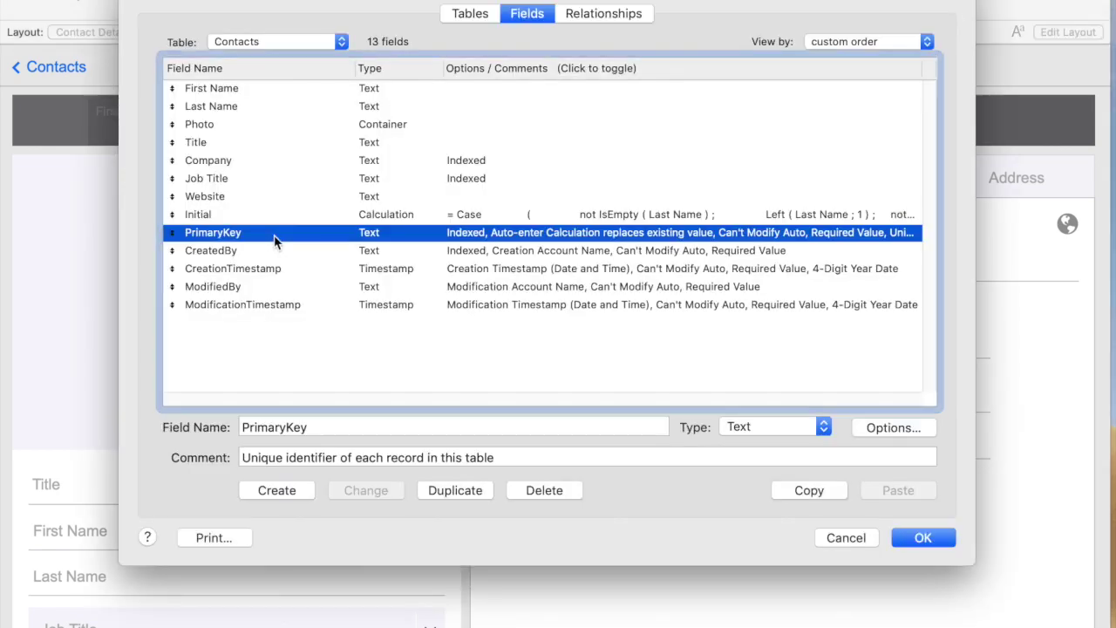
double_click(275, 235)
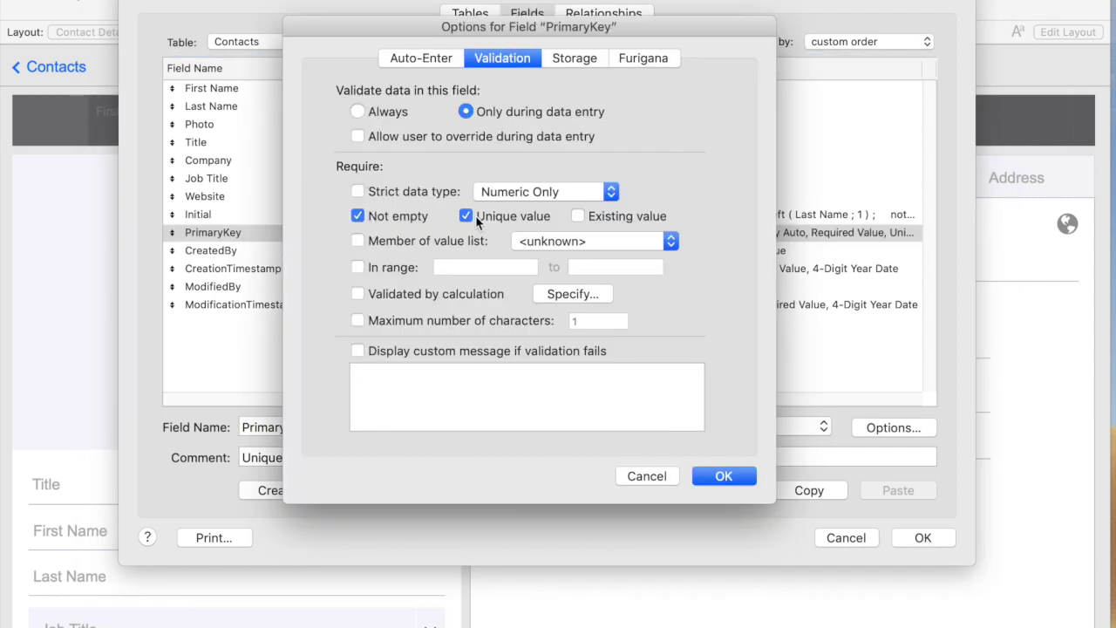
click(646, 471)
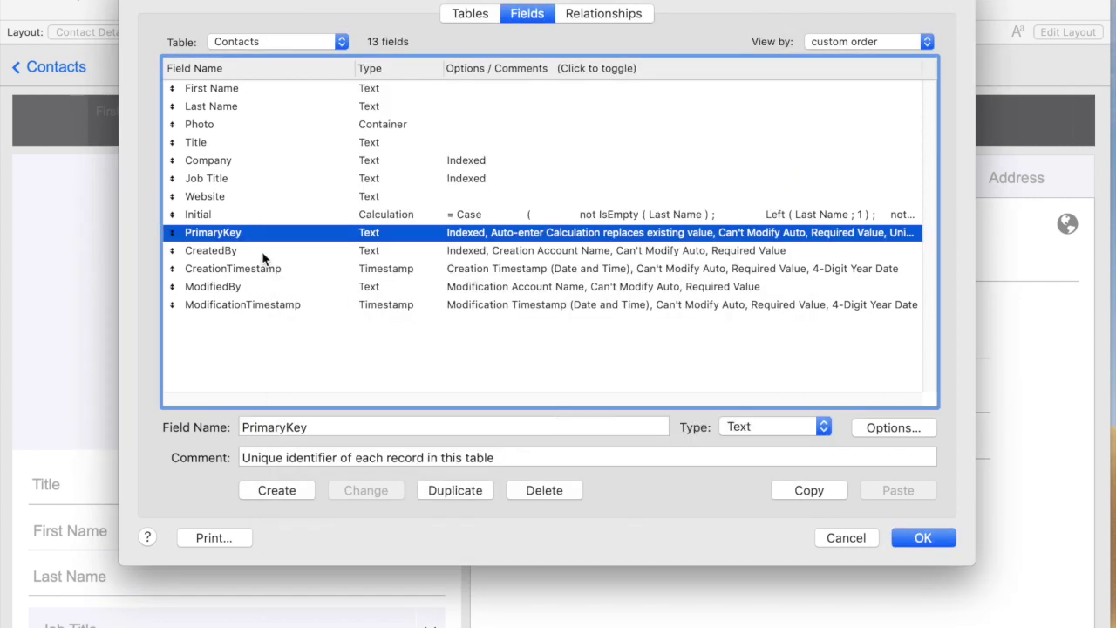
- Inspect CreatedBy's validation options, then close Manage Database unchanged
click(253, 251)
shift+click(233, 307)
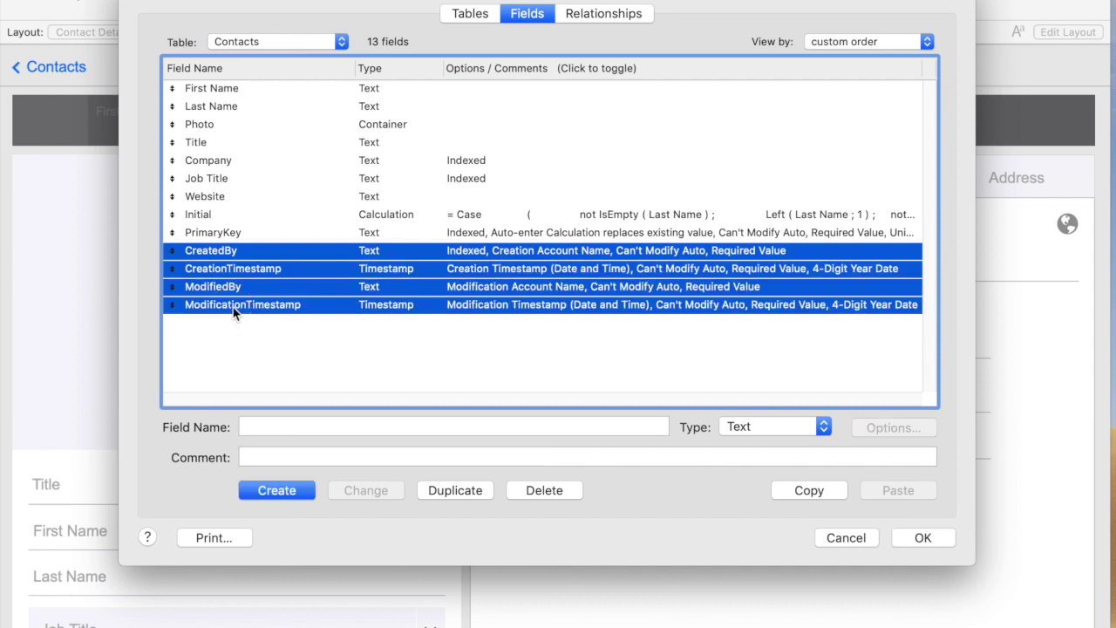
click(232, 346)
double_click(211, 252)
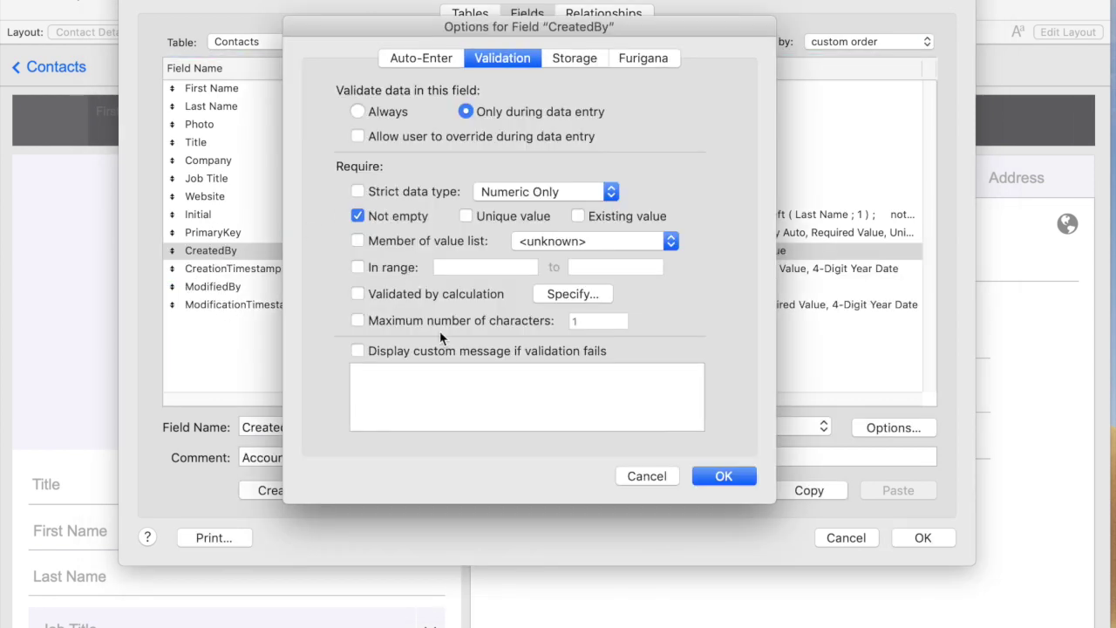
click(647, 475)
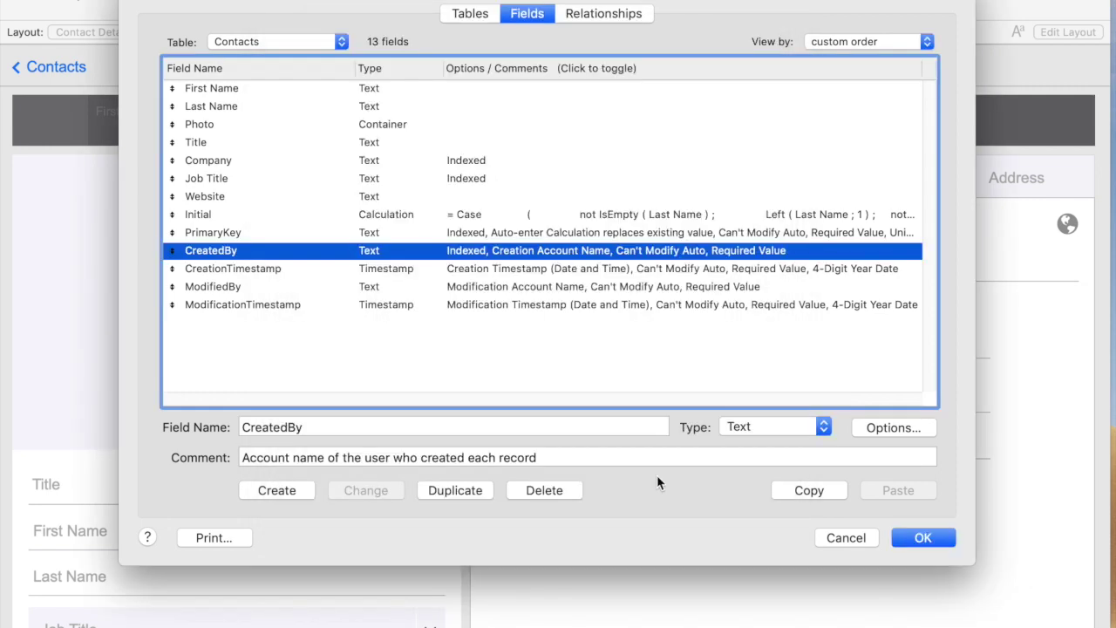
click(853, 538)
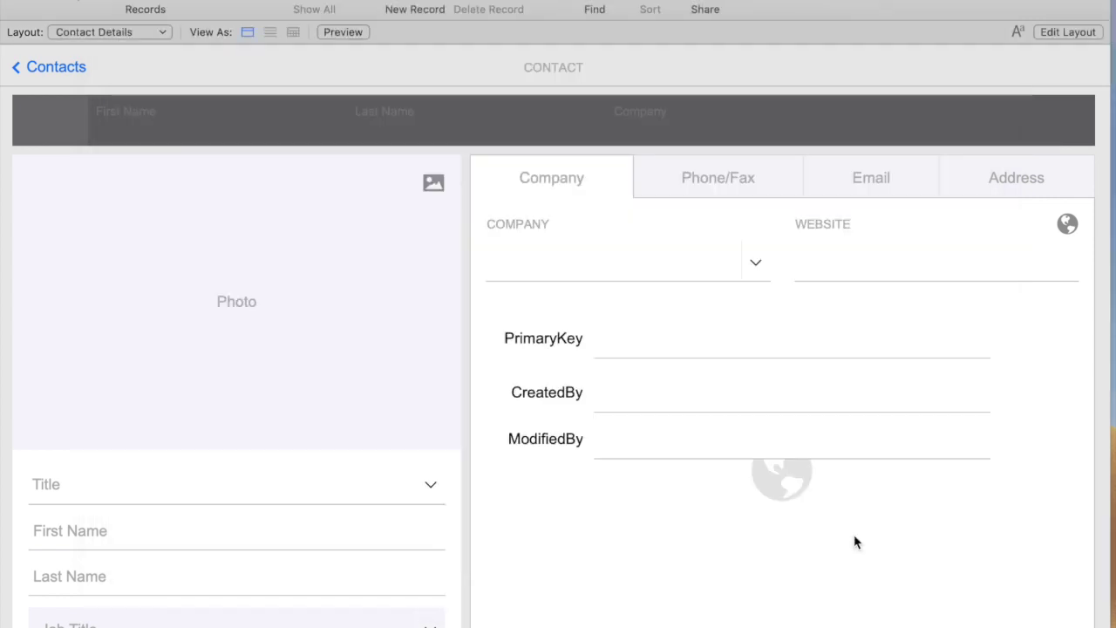
- Create a new contact with title Ms. and enter the contact's first and last name
key(super+n)
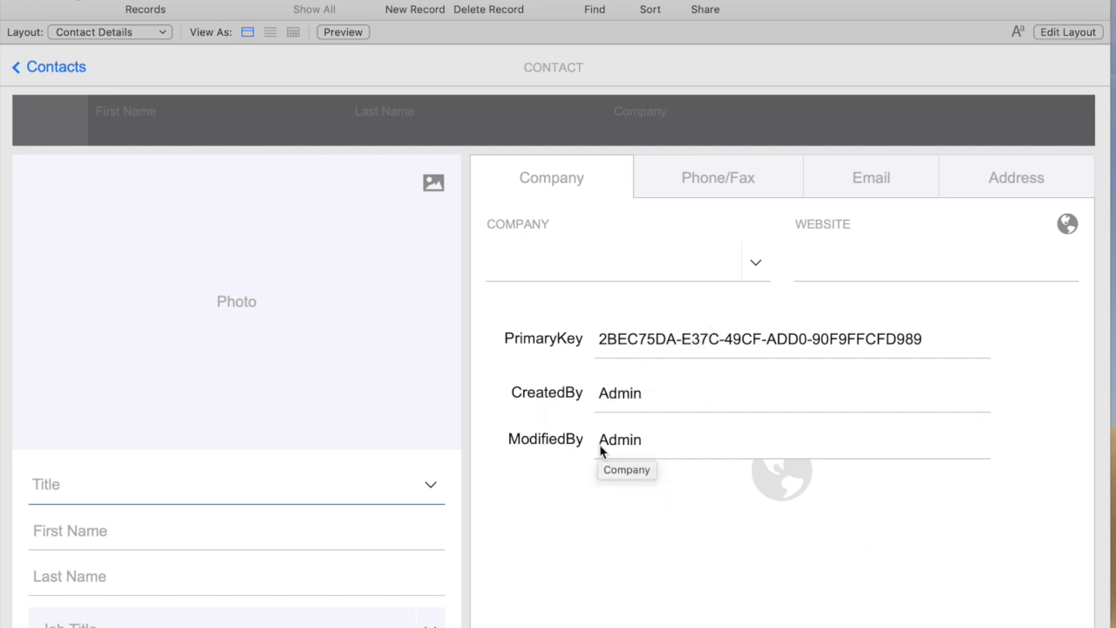
click(183, 487)
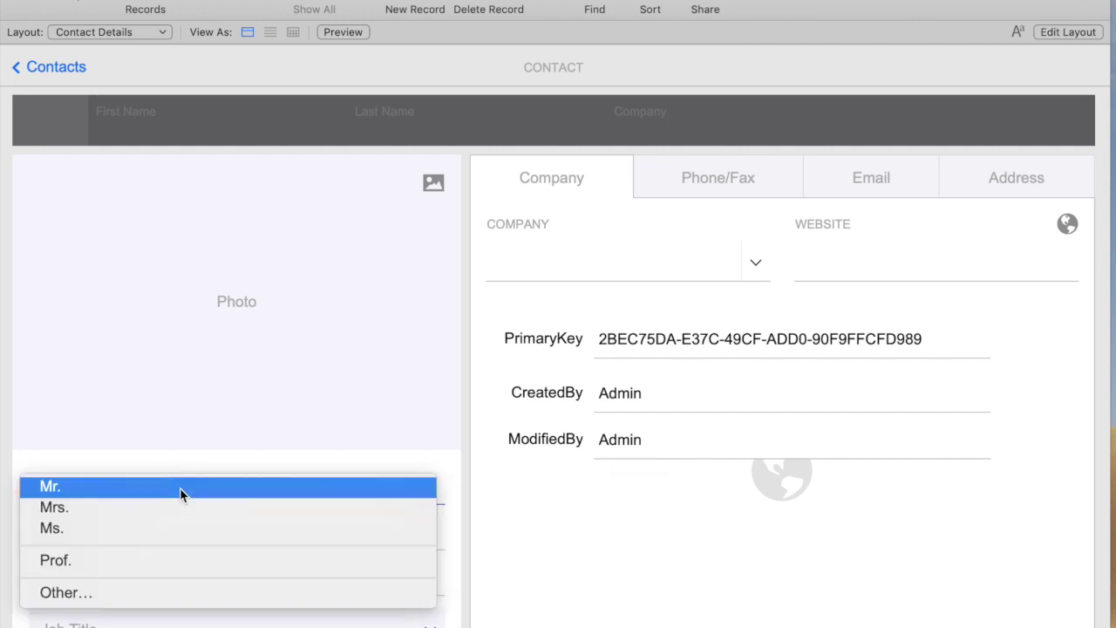
key(Down)
key(Down)
key(Return)
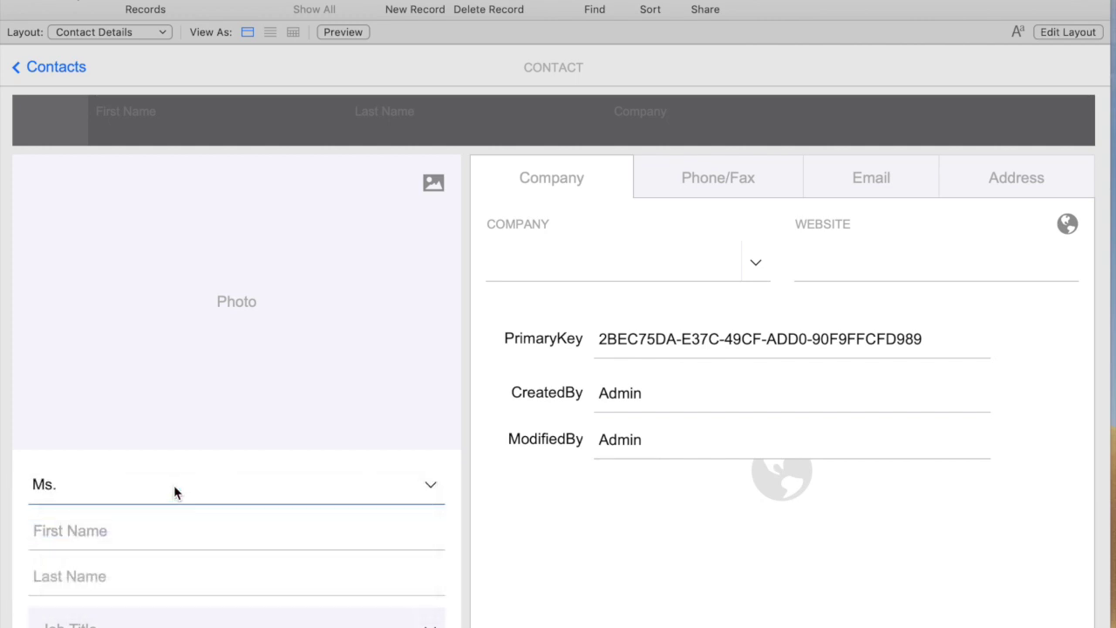
key(Tab)
text(Jane)
key(Tab)
text(Go)
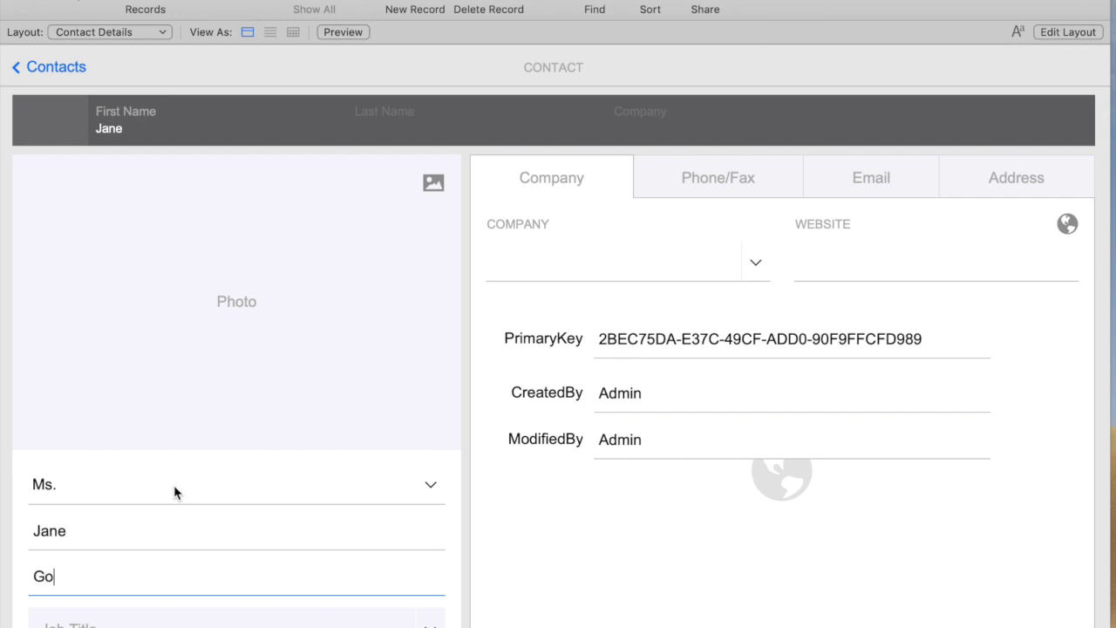
text(odall)
key(Tab)
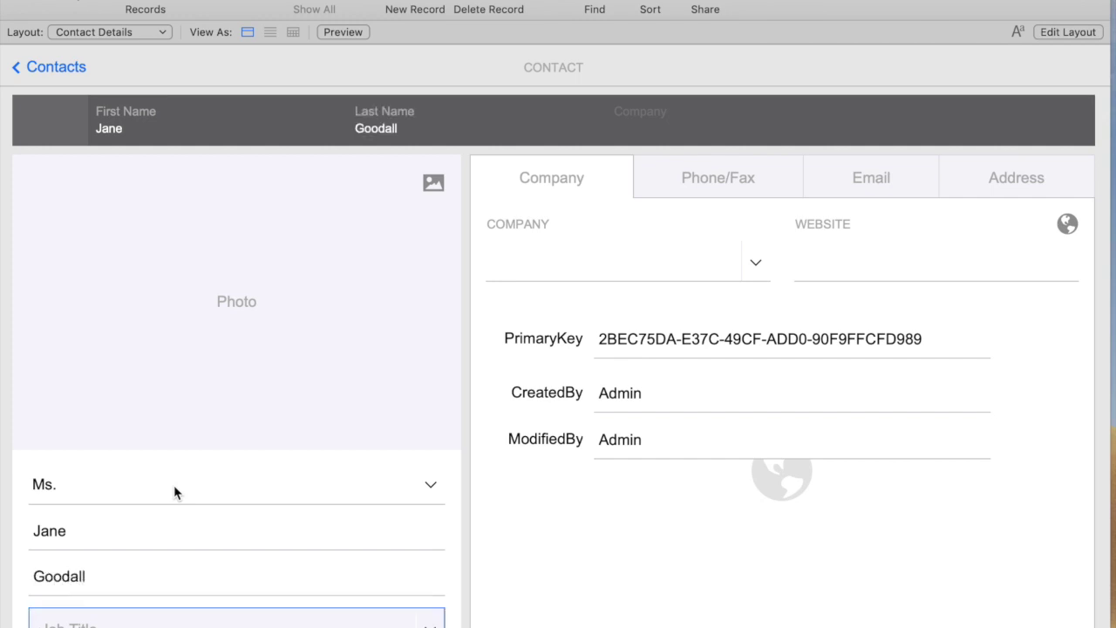
- Enter the contact's phone number on the Phone/Fax tab and commit the record
click(730, 170)
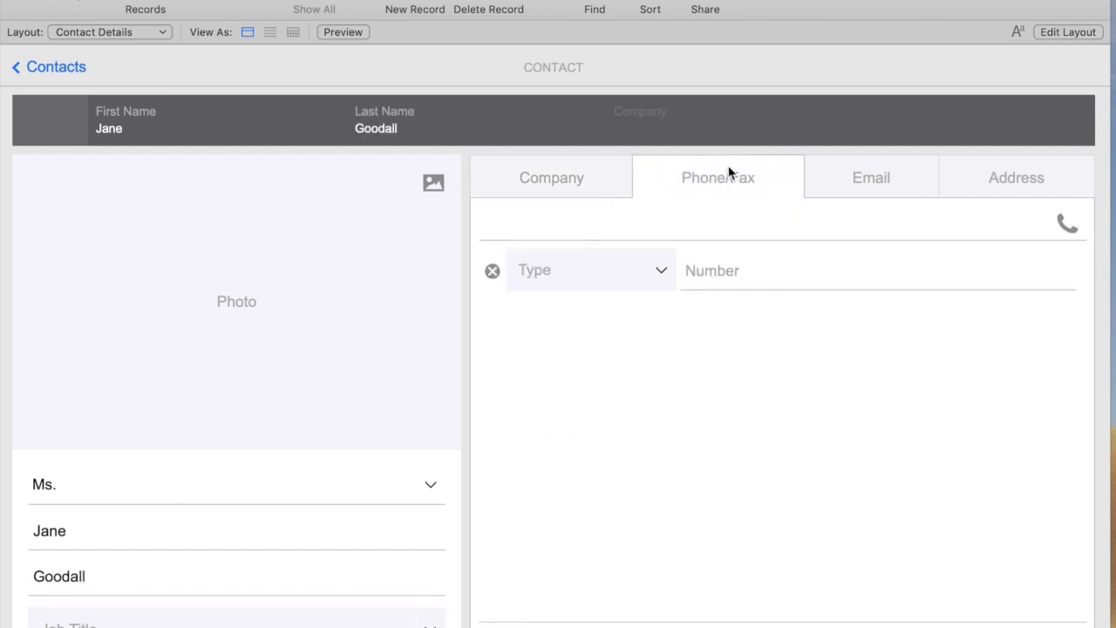
click(746, 274)
text(123)
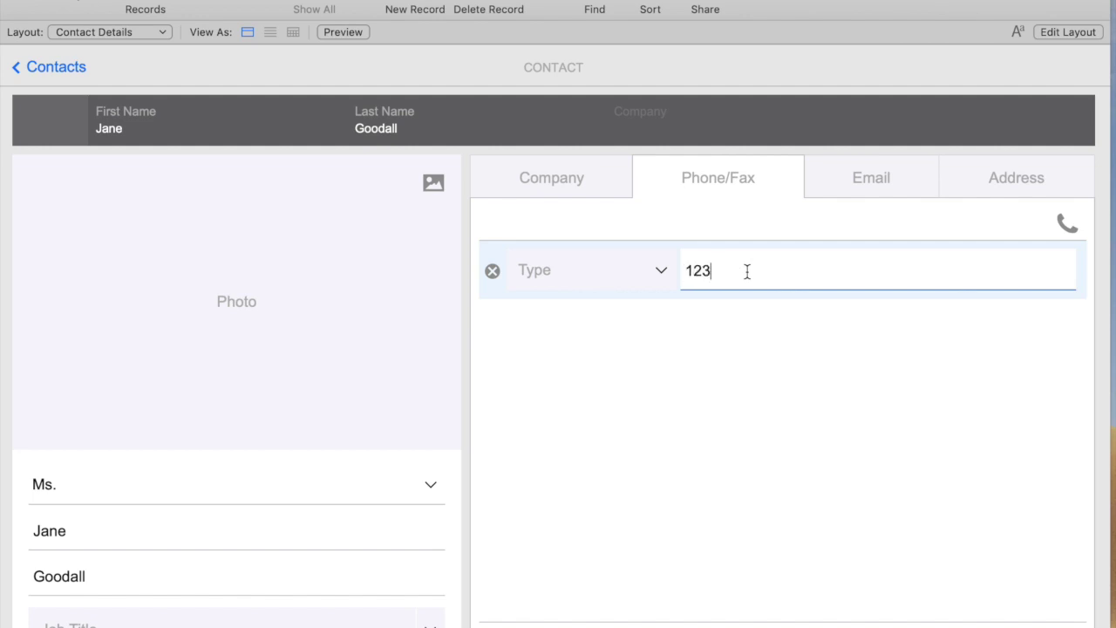
text(-4567)
key(Tab)
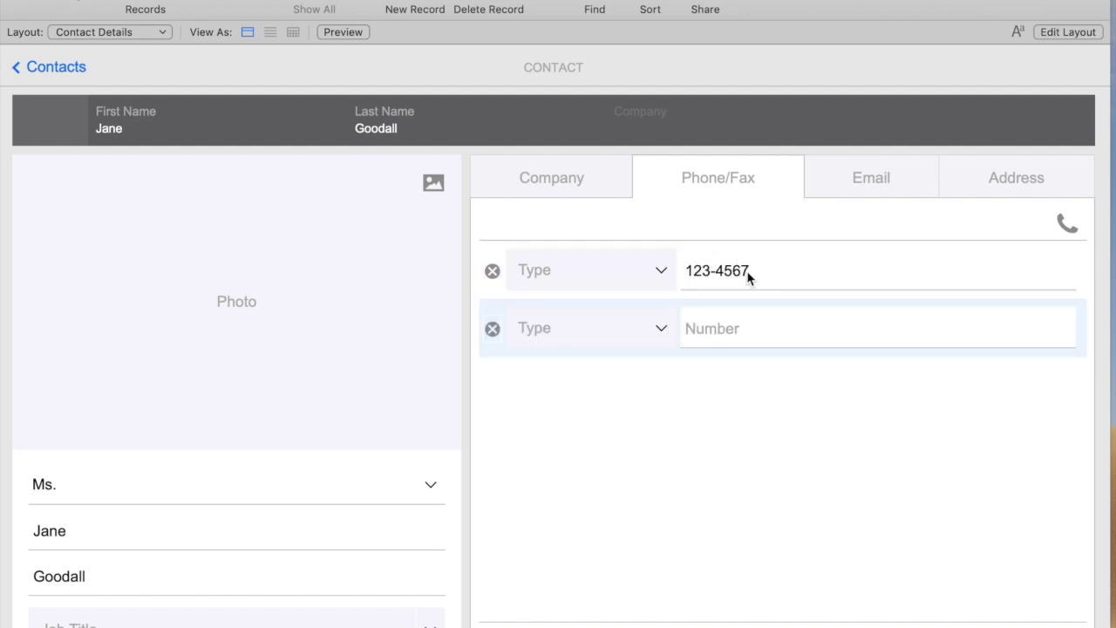
click(802, 68)
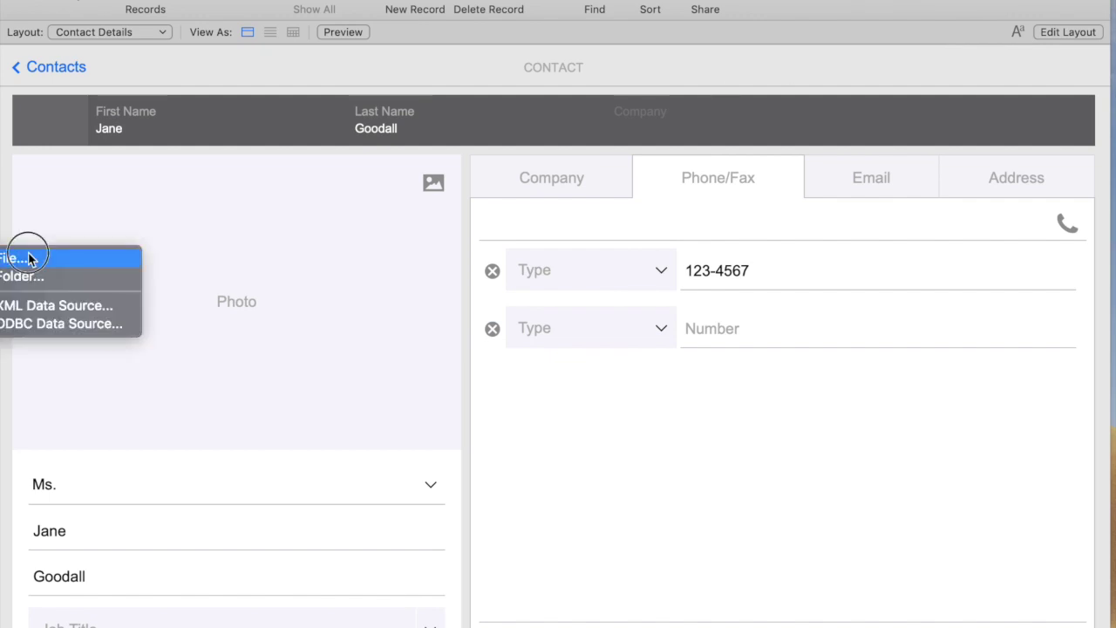
- Start an Import Records from file and open import test.tab for field mapping
click(25, 254)
click(719, 251)
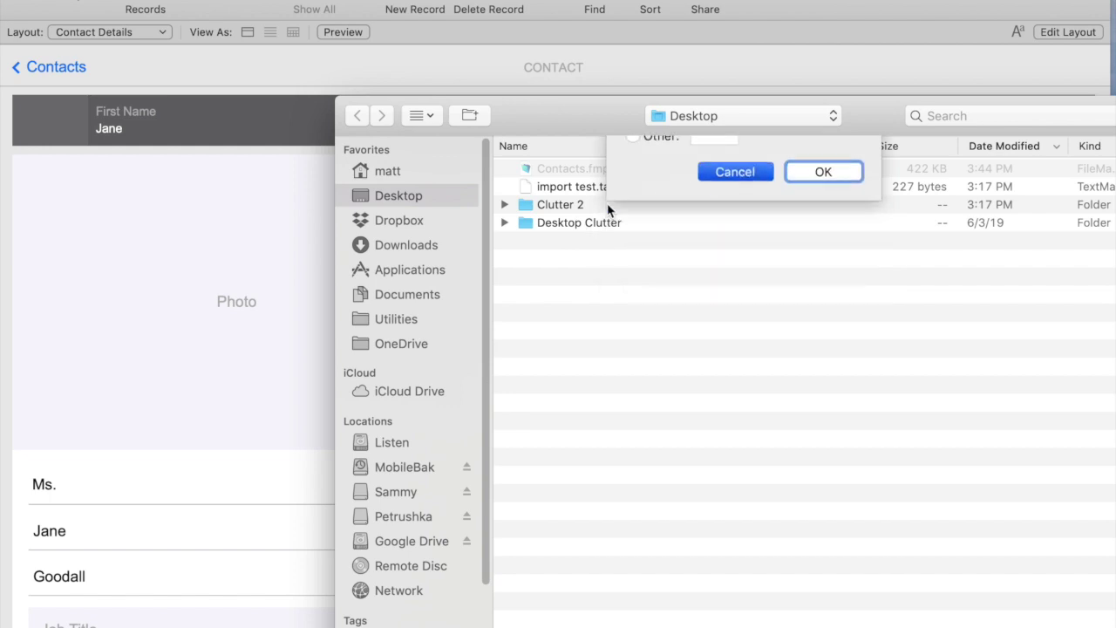
click(602, 193)
double_click(599, 190)
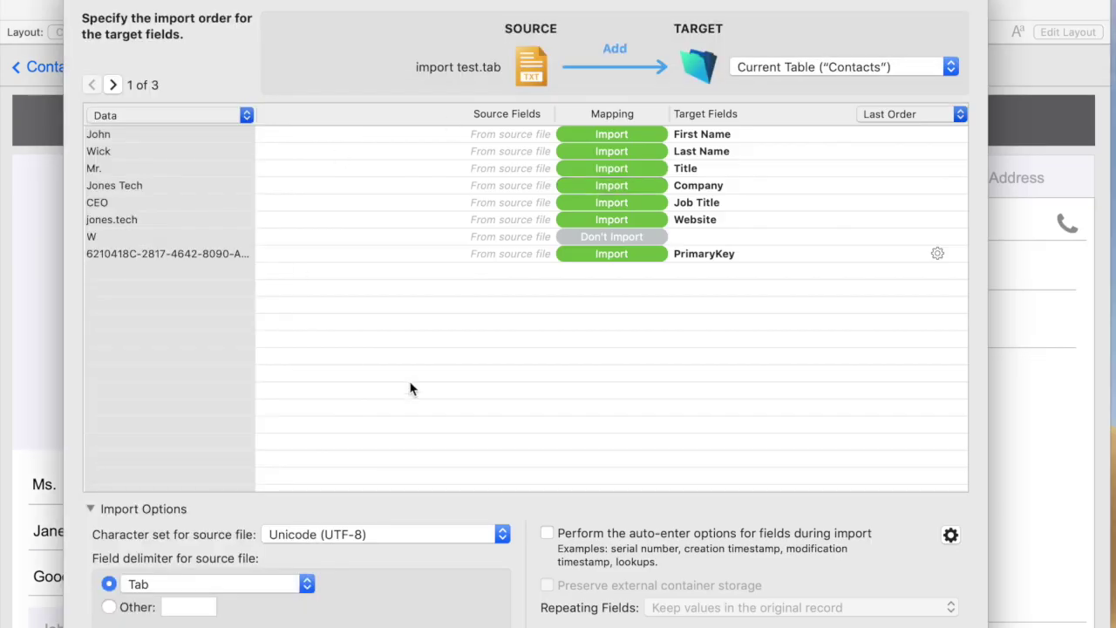
- Review the PrimaryKey mapping, leave auto-enter off, run the import and dismiss the summary
click(148, 244)
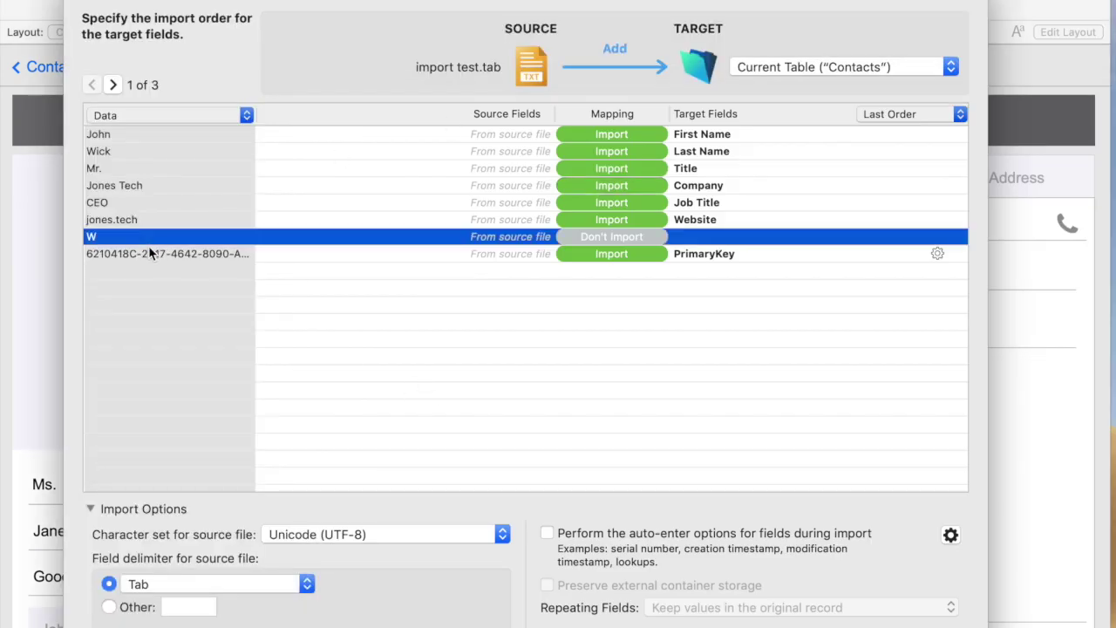
click(150, 252)
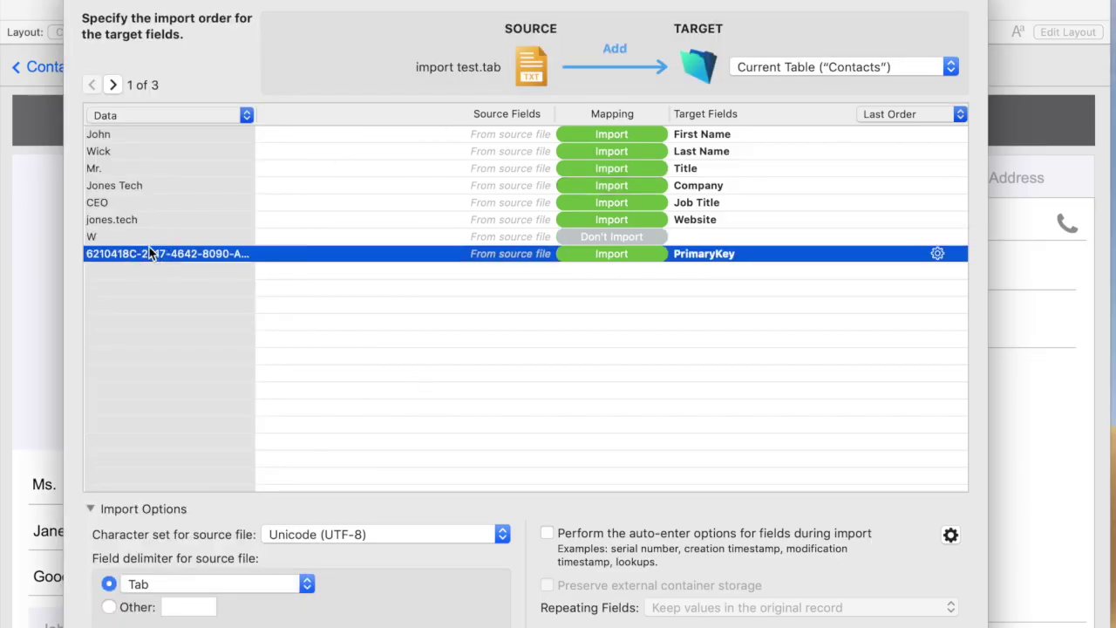
click(582, 533)
click(598, 535)
key(Return)
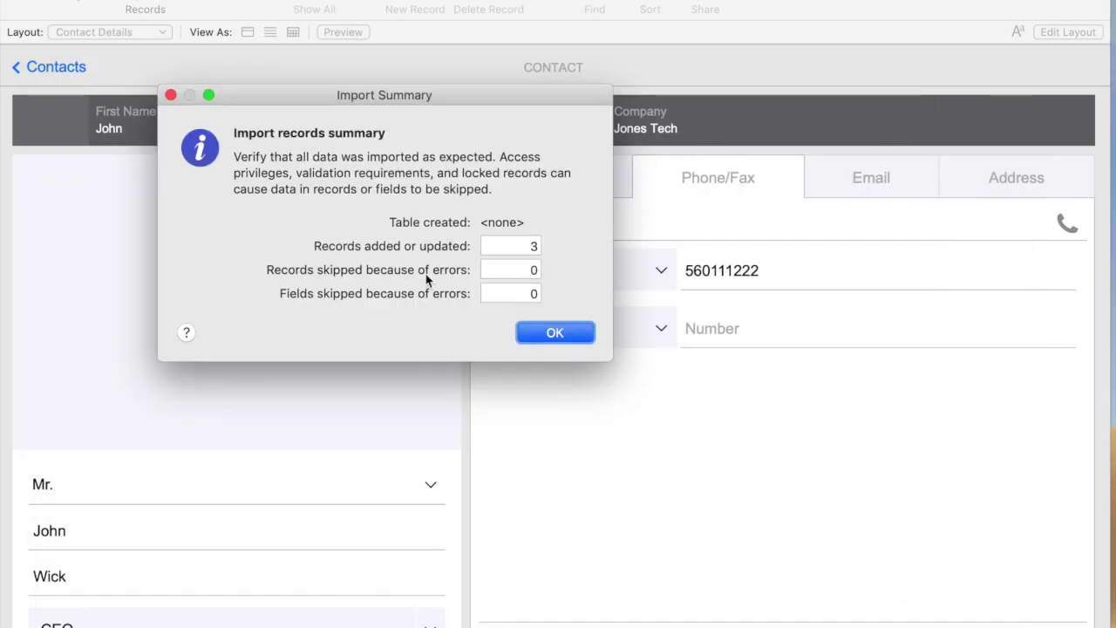
click(533, 275)
key(Return)
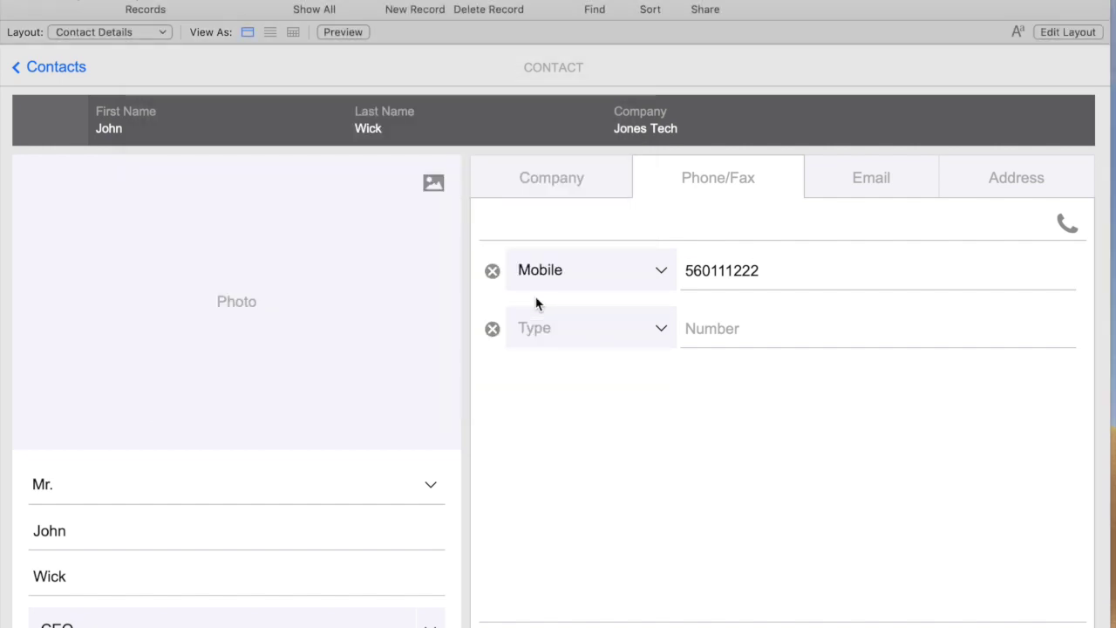
- Try changing the Jones Tech contact's title to Prof.; dismiss the CreatedBy required-value warnings
click(488, 187)
click(73, 490)
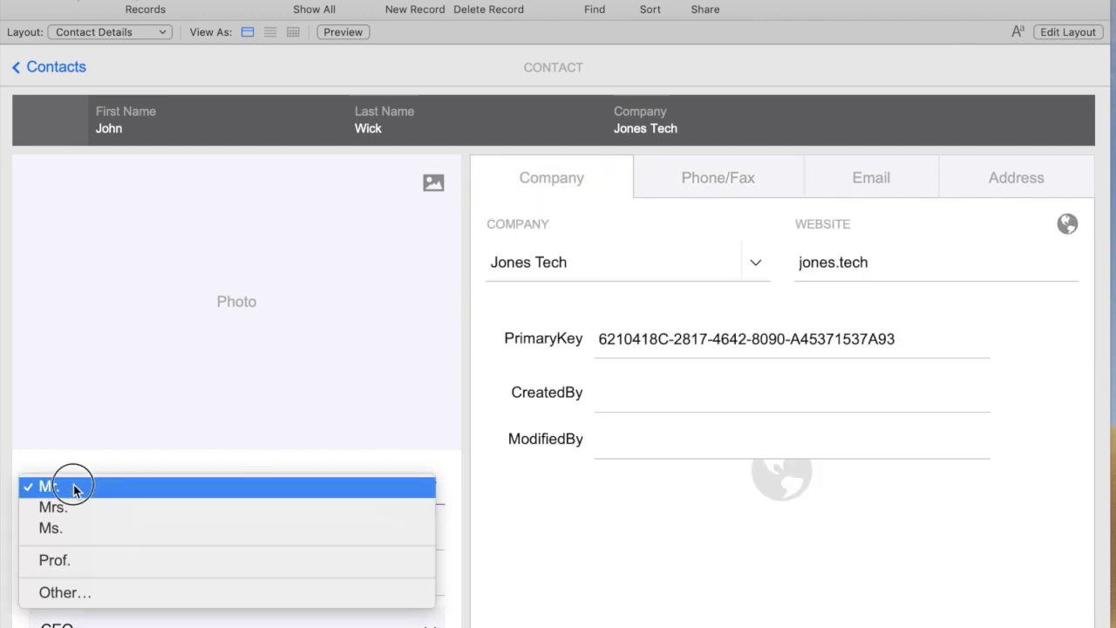
click(78, 564)
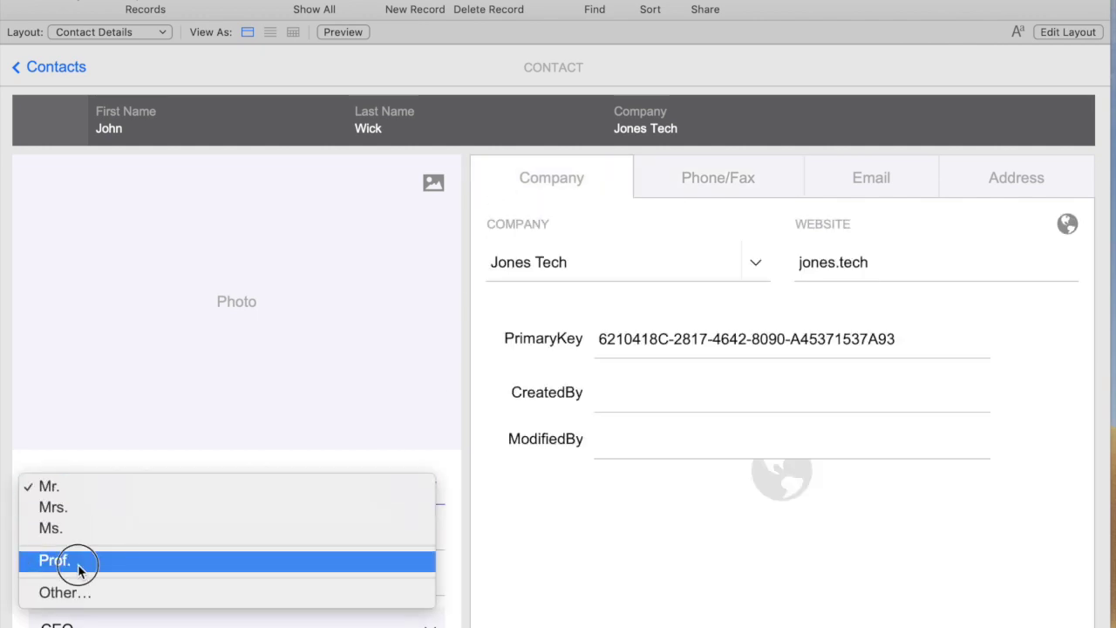
click(298, 68)
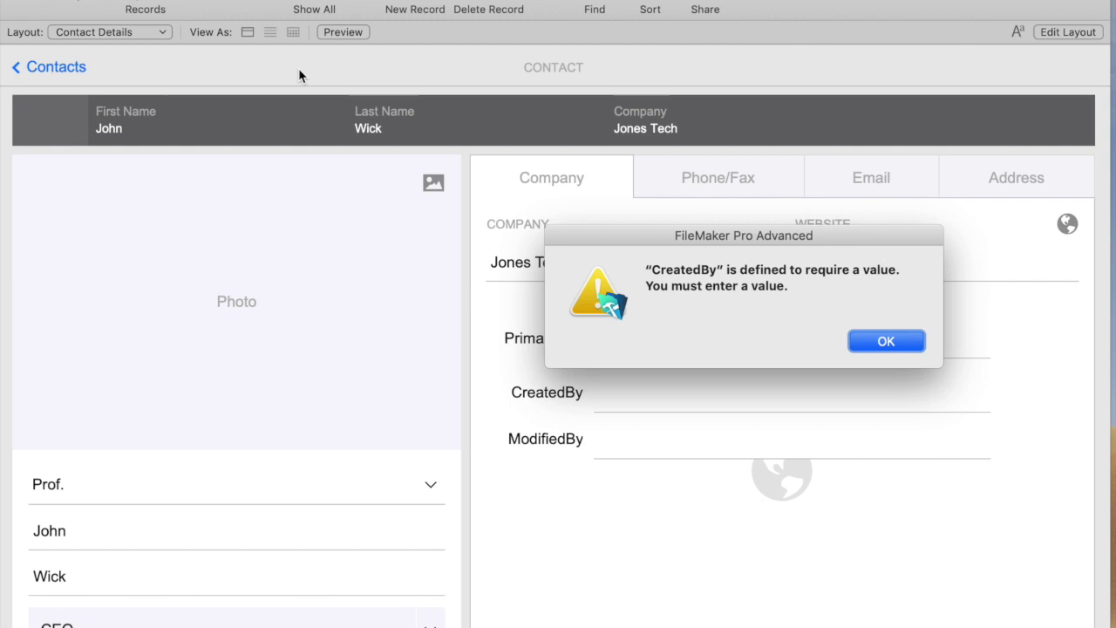
key(Return)
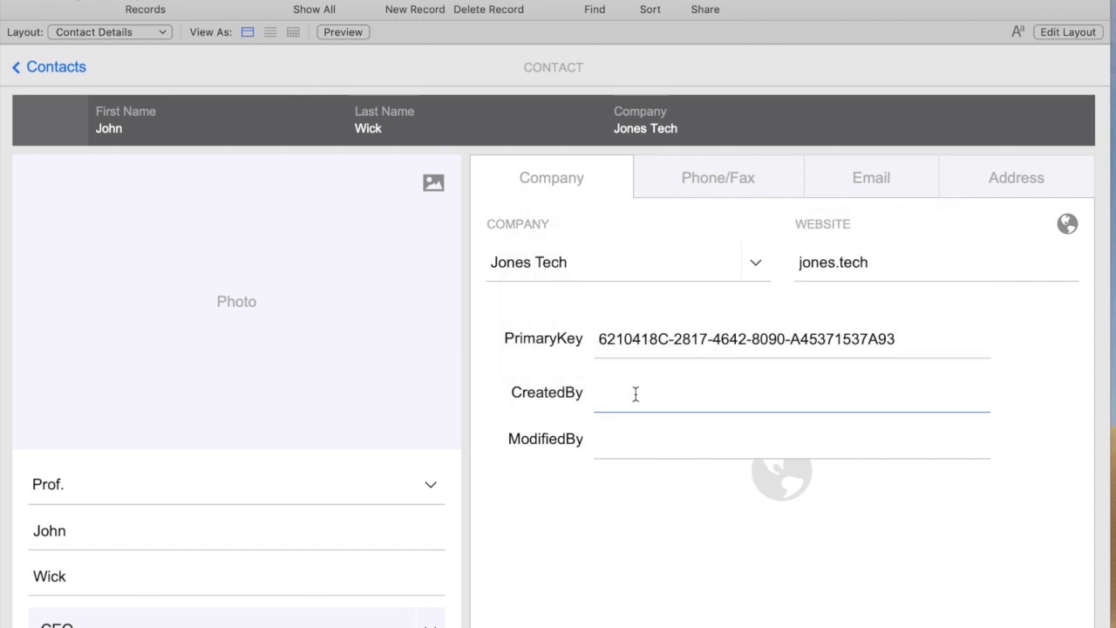
key(Tab)
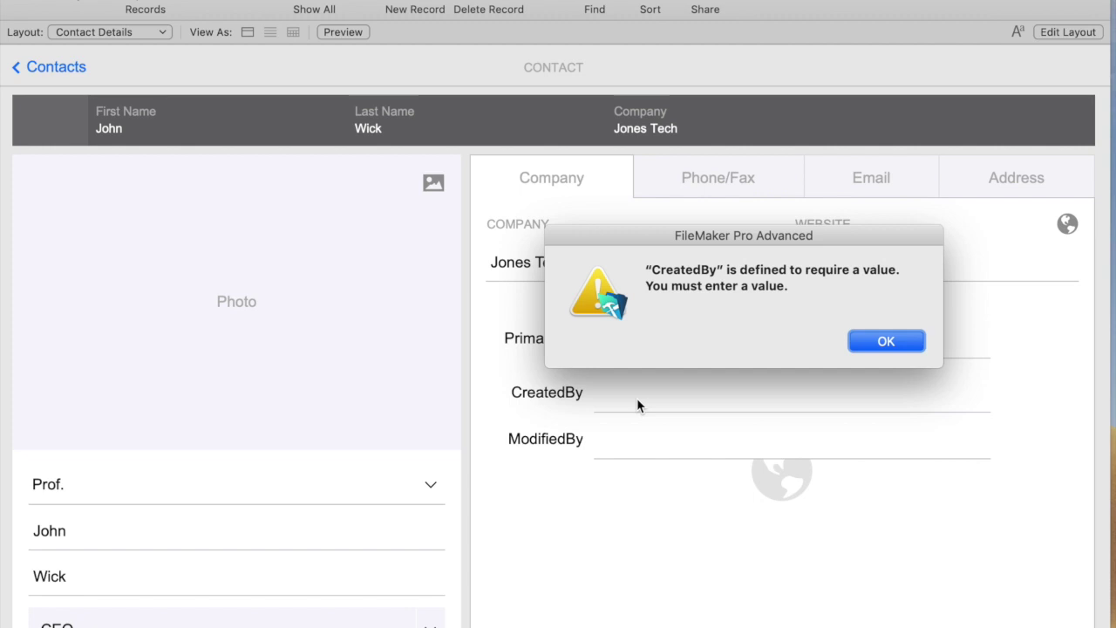
key(Return)
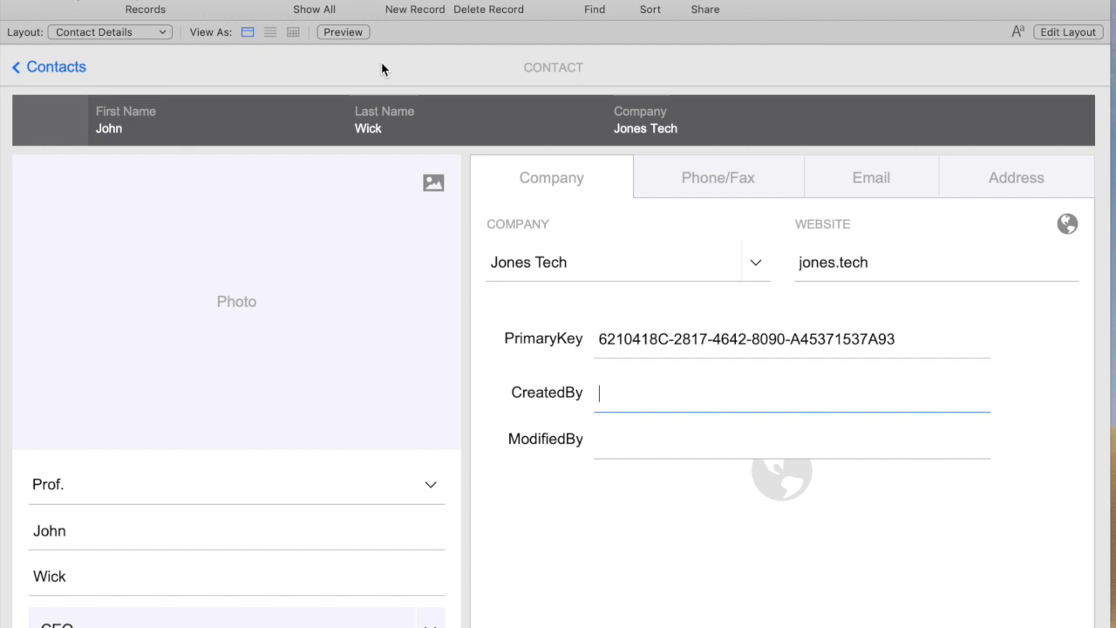
- Revert the record to discard the title change
click(26, 1)
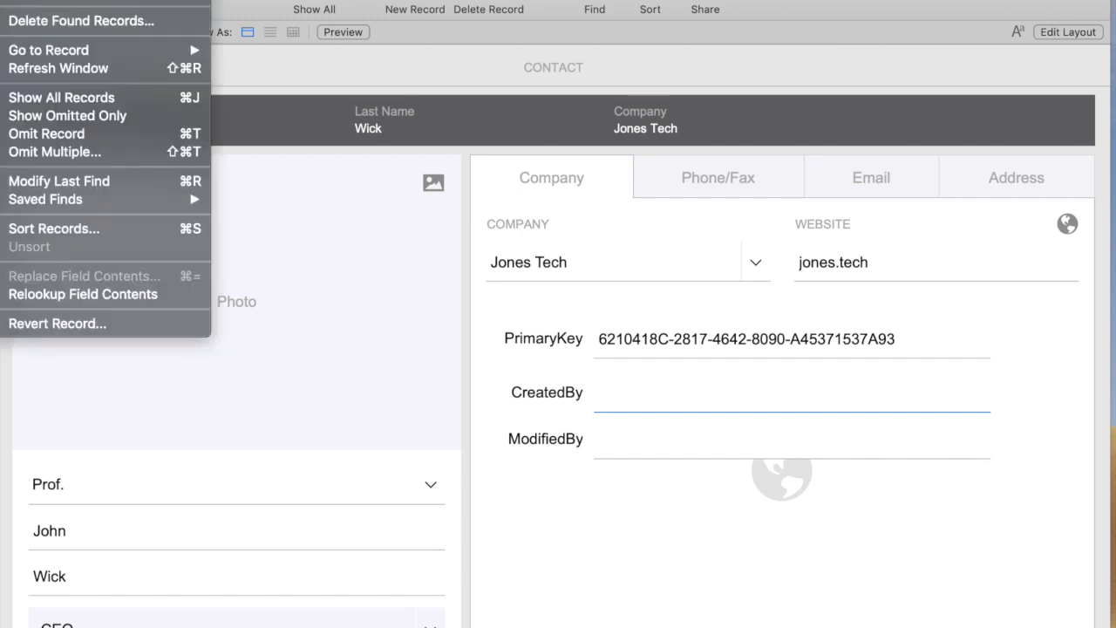
click(55, 323)
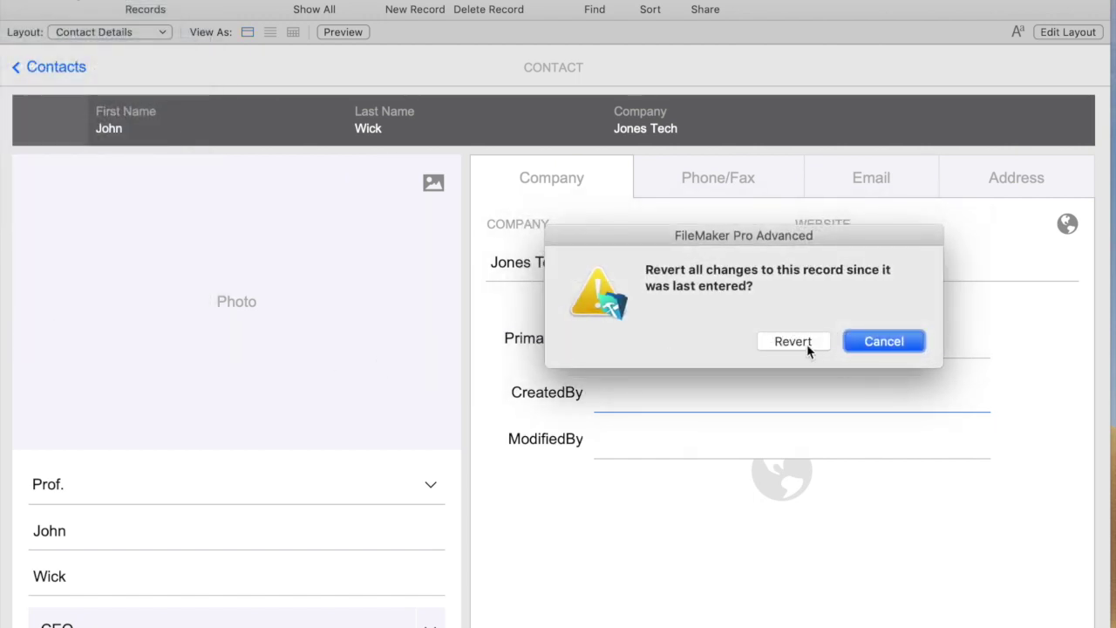
click(807, 343)
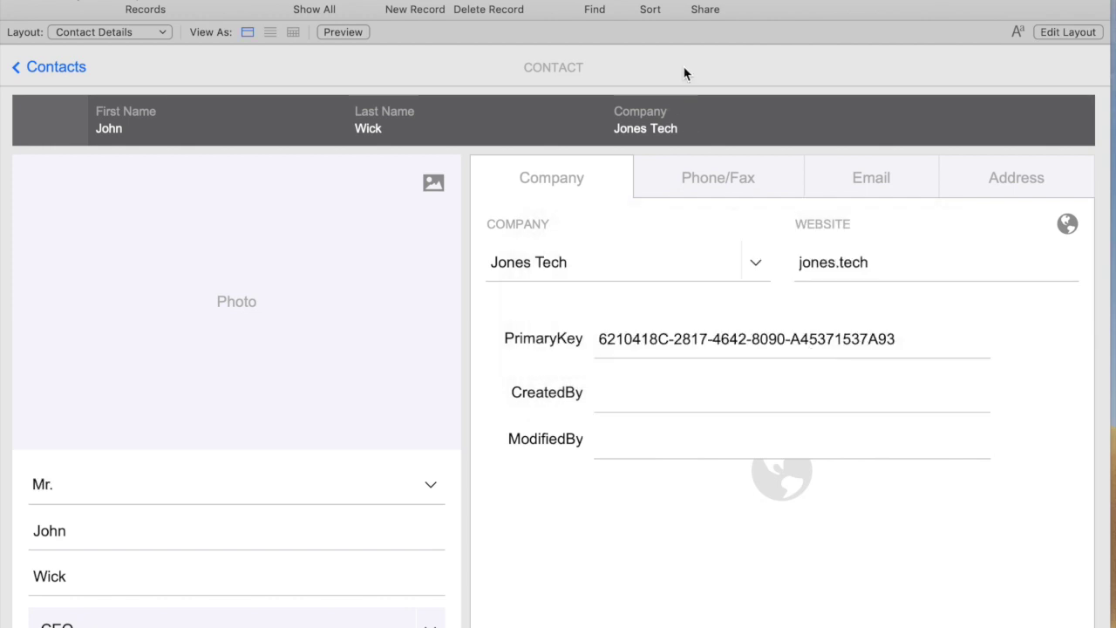
- In Manage Database, uncheck Not empty and Unique value on PrimaryKey's validation
key(super+shift+d)
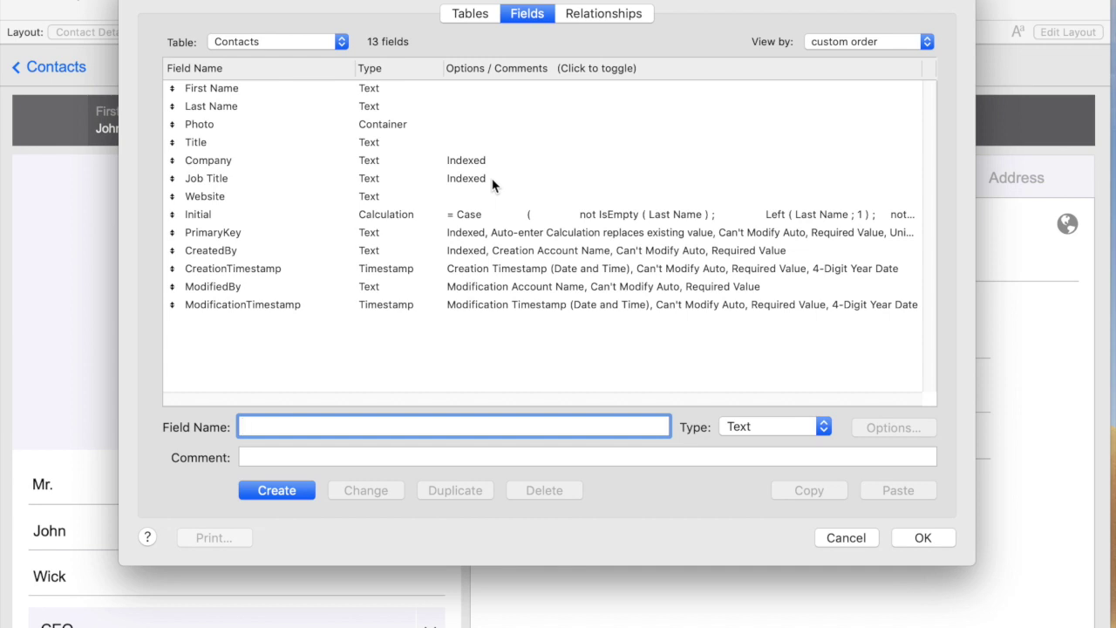
double_click(235, 234)
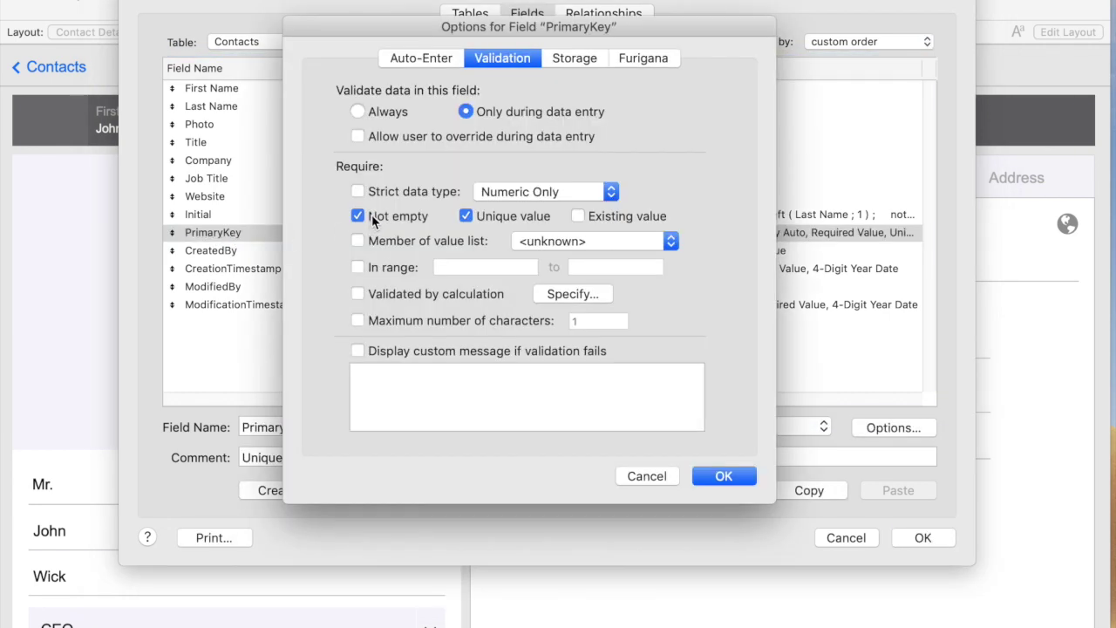
click(371, 218)
click(466, 217)
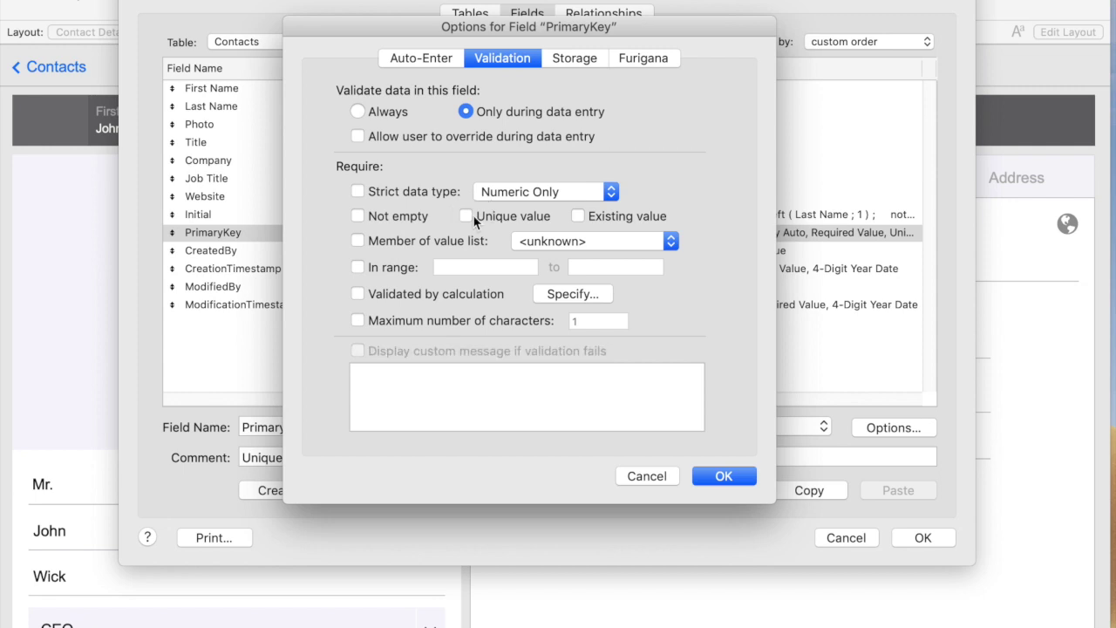
key(Return)
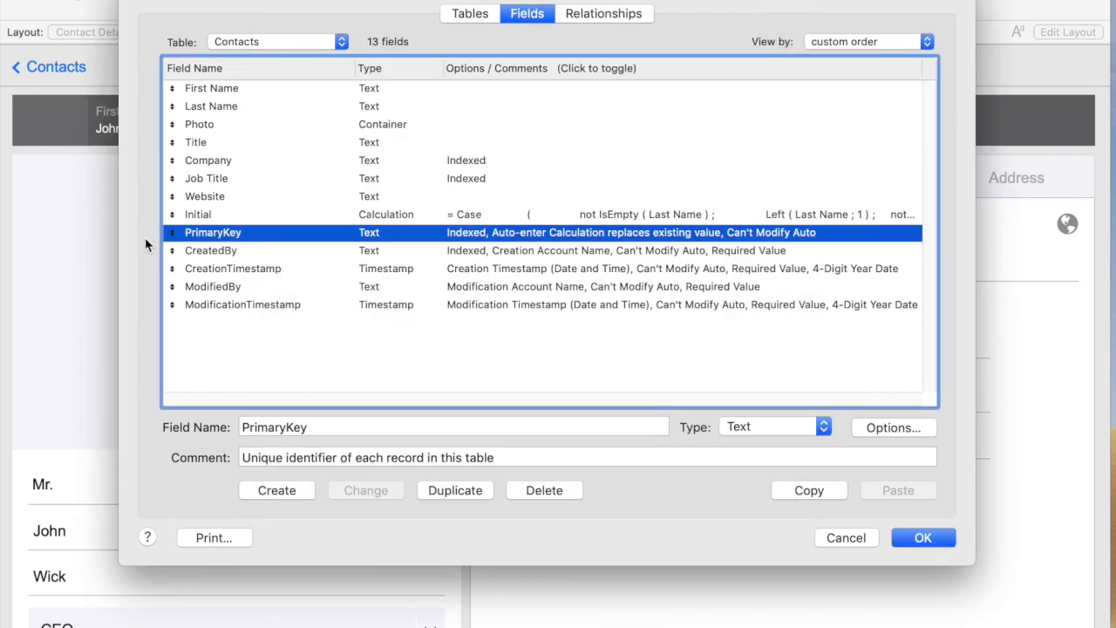
- Uncheck Not empty validation on CreatedBy and CreationTimestamp
click(210, 252)
double_click(209, 252)
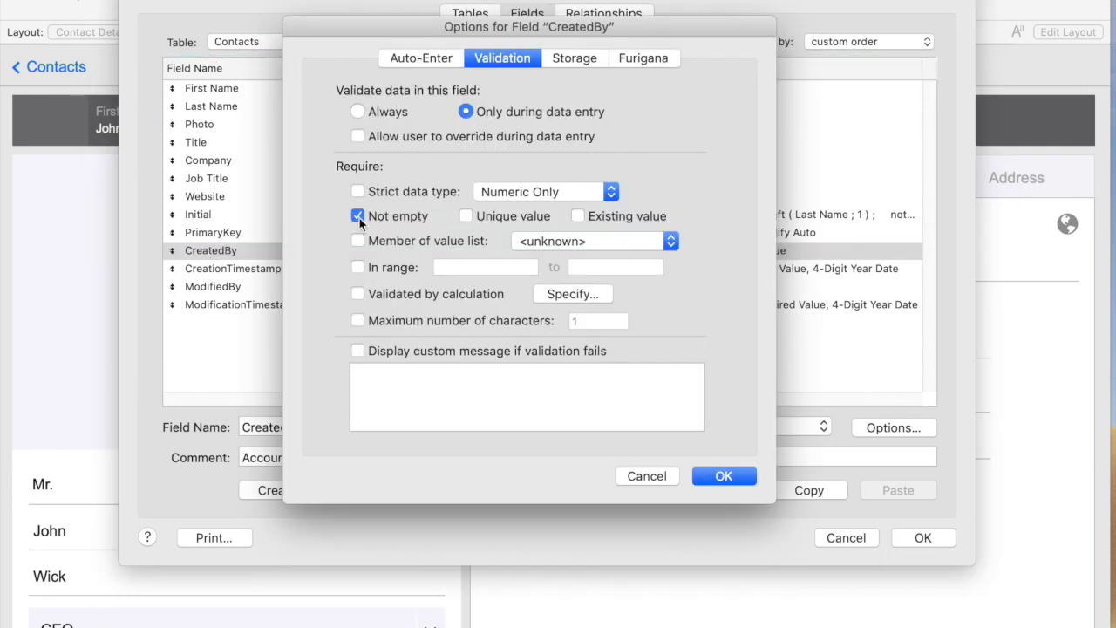
click(358, 216)
key(Return)
double_click(246, 270)
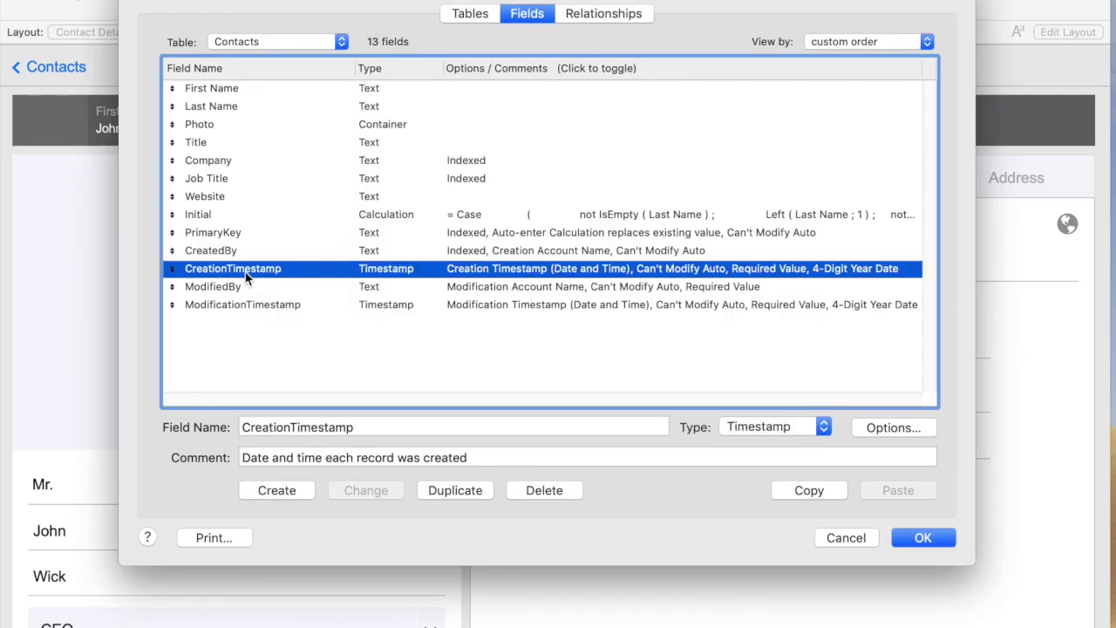
click(392, 216)
key(Return)
- Uncheck Not empty on ModifiedBy and ModificationTimestamp, then save and close Manage Database
double_click(224, 288)
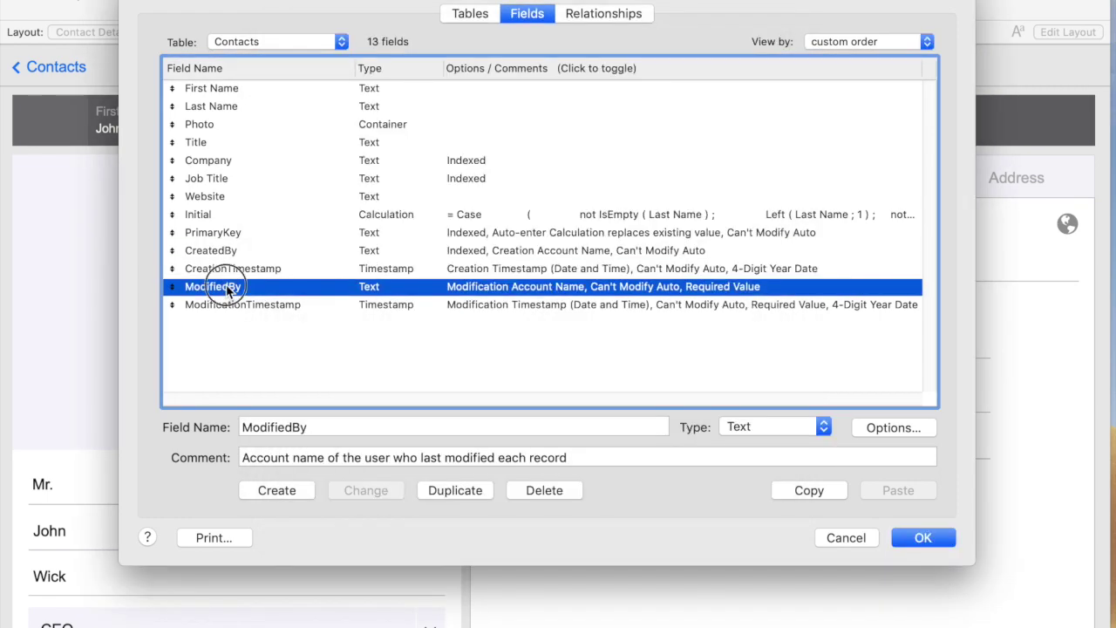
click(381, 216)
key(Return)
double_click(236, 305)
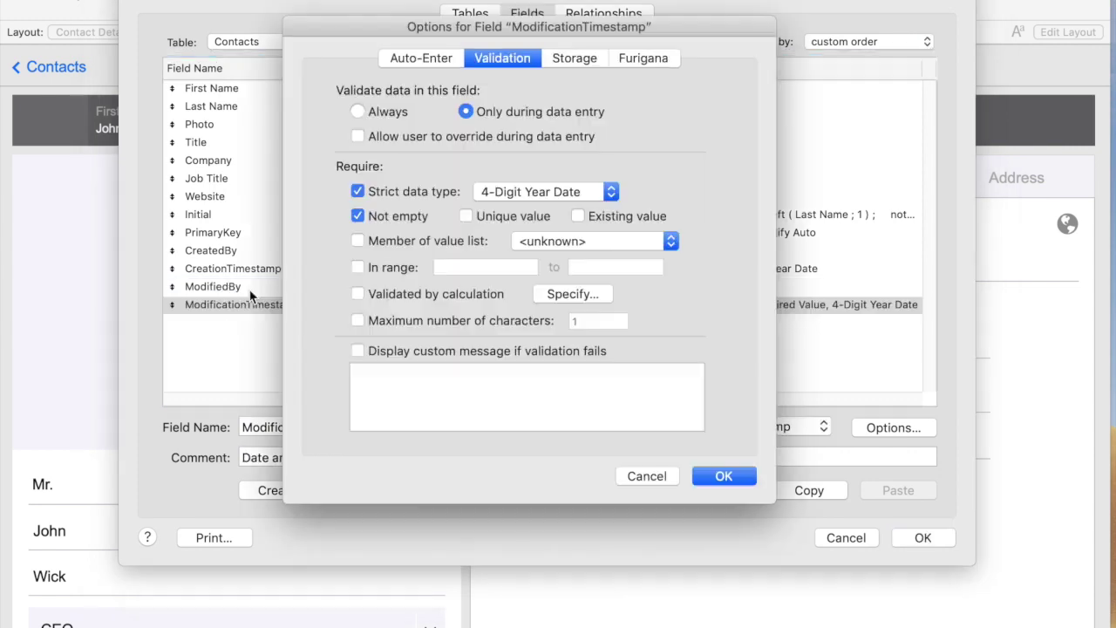
click(378, 217)
key(Return)
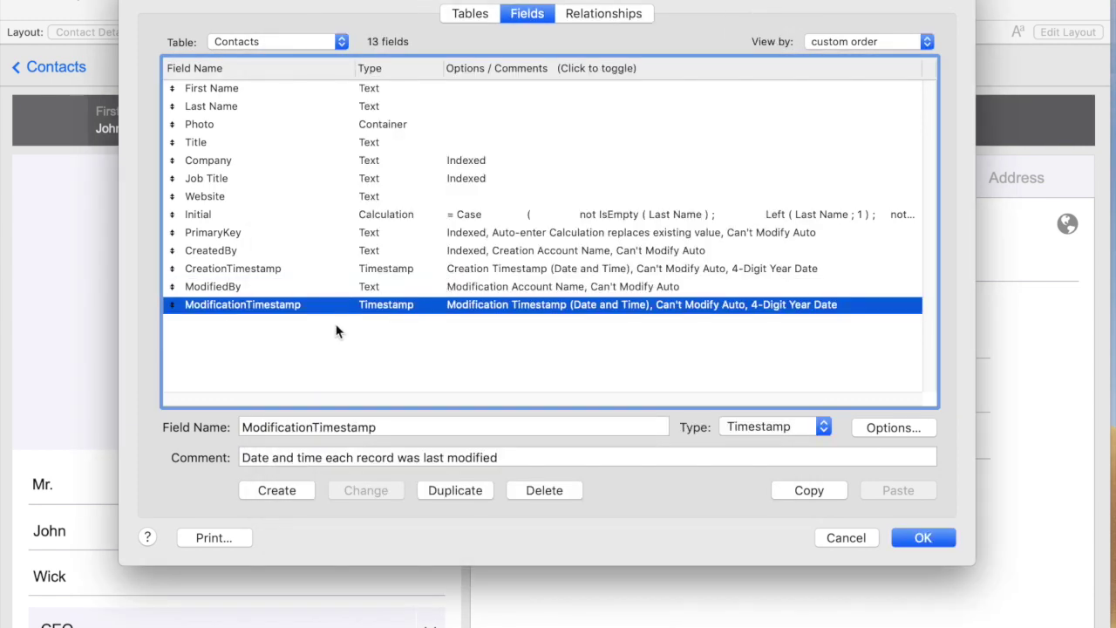
click(944, 538)
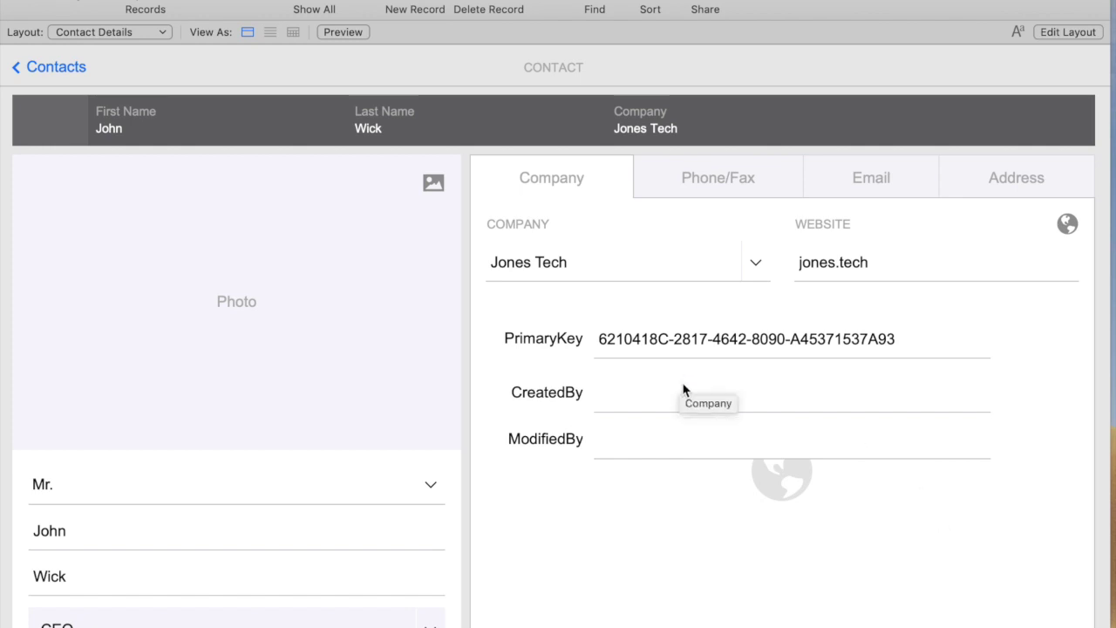
- Set the Jones Tech contact's title to Prof. and commit the record
click(131, 473)
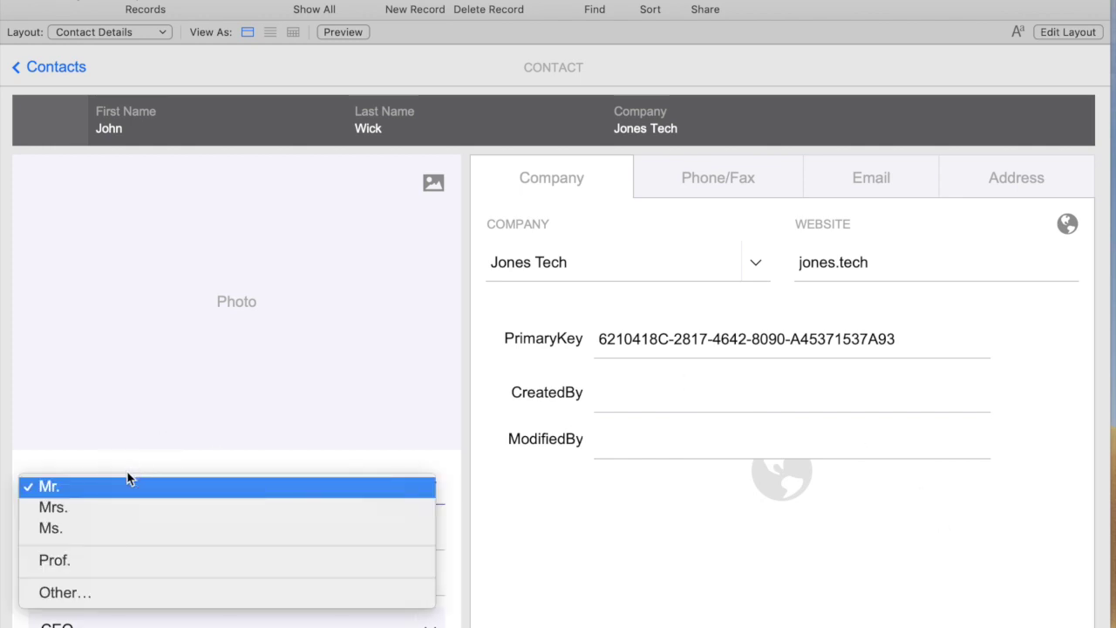
click(94, 560)
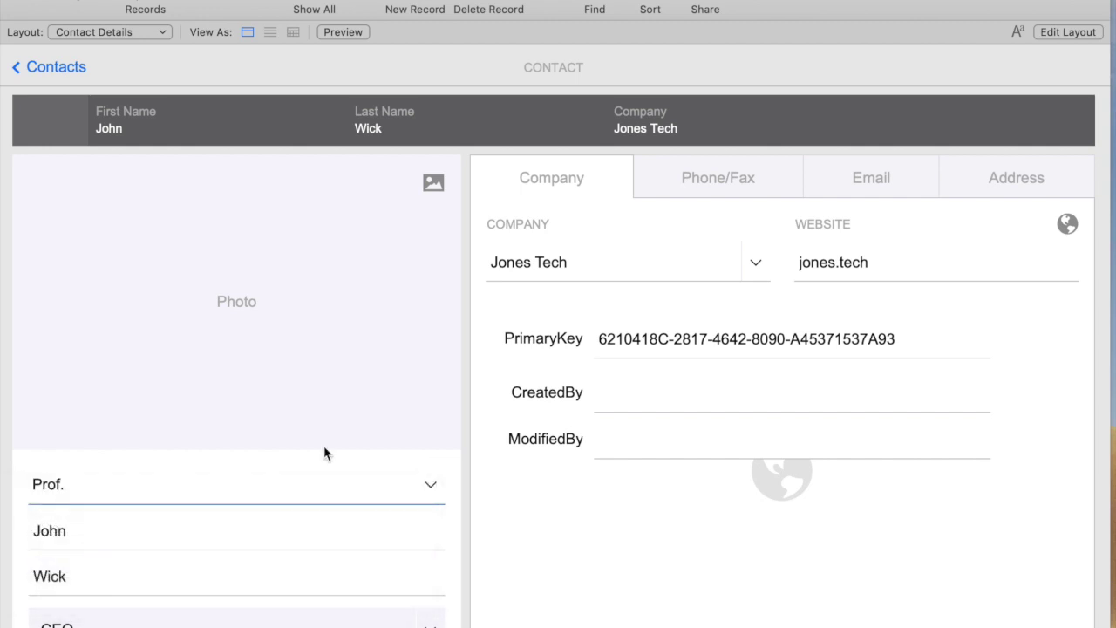
click(773, 99)
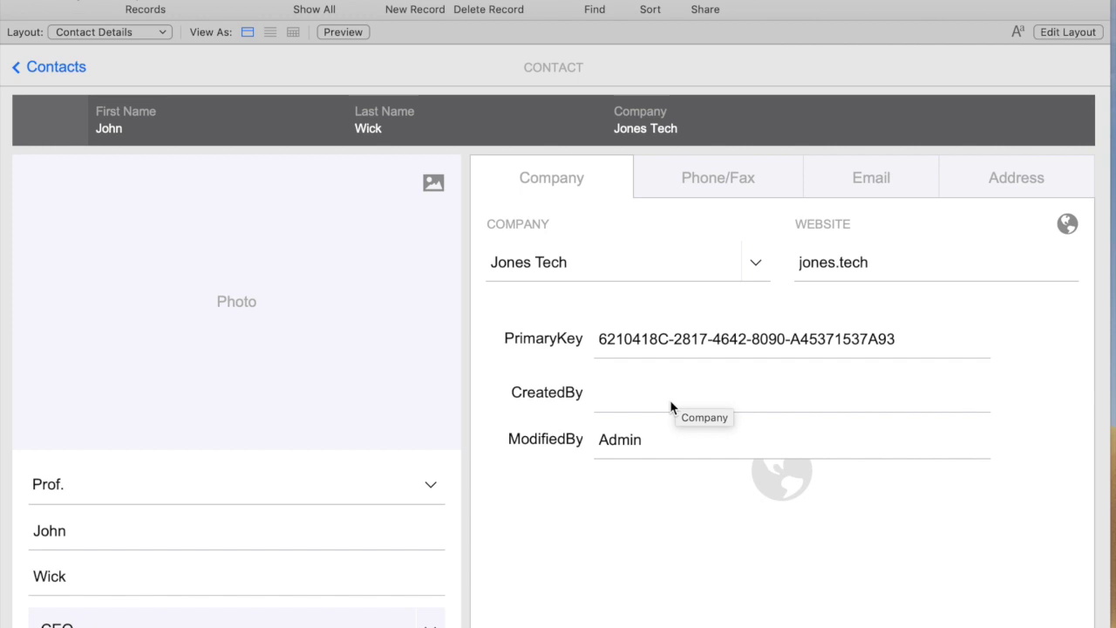
- Add a second phone number on the Phone/Fax tab, then return to Company details
click(717, 180)
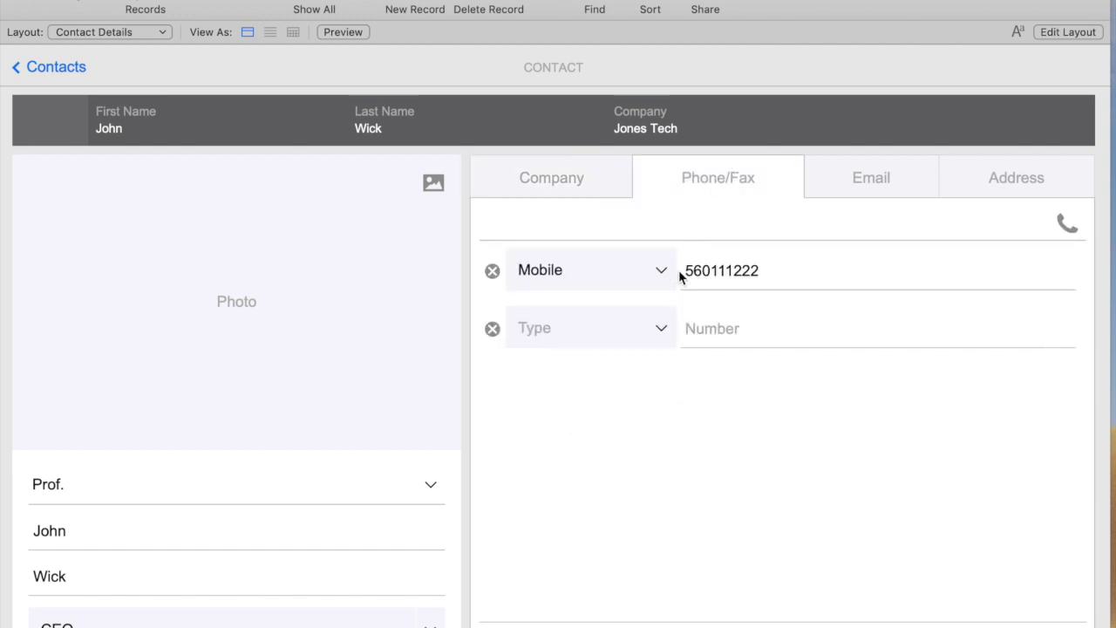
click(748, 328)
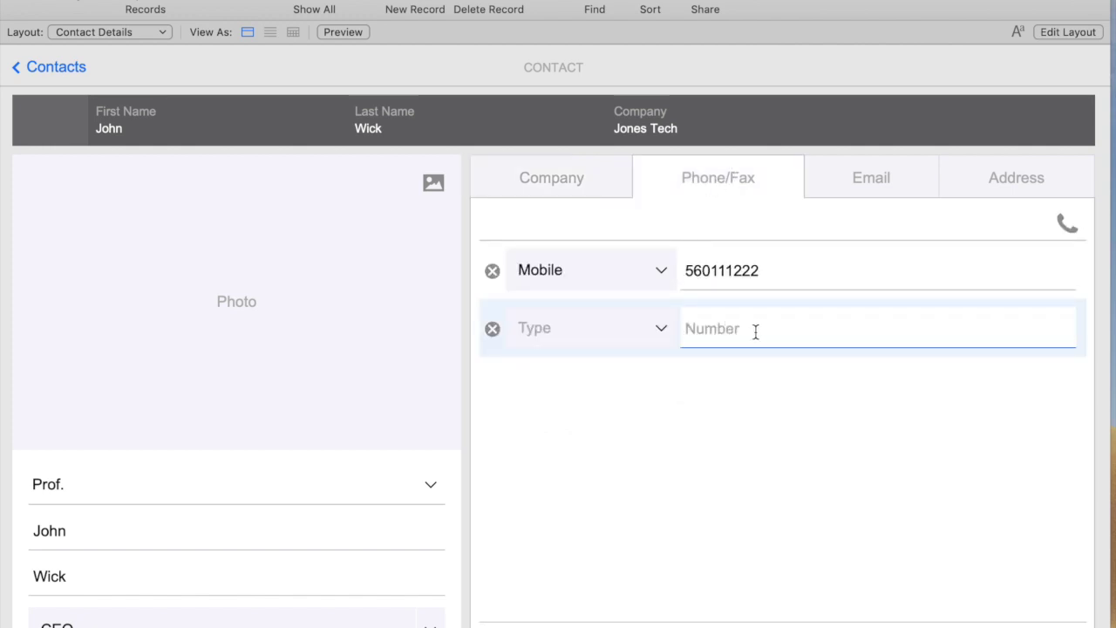
text(2224444)
key(Return)
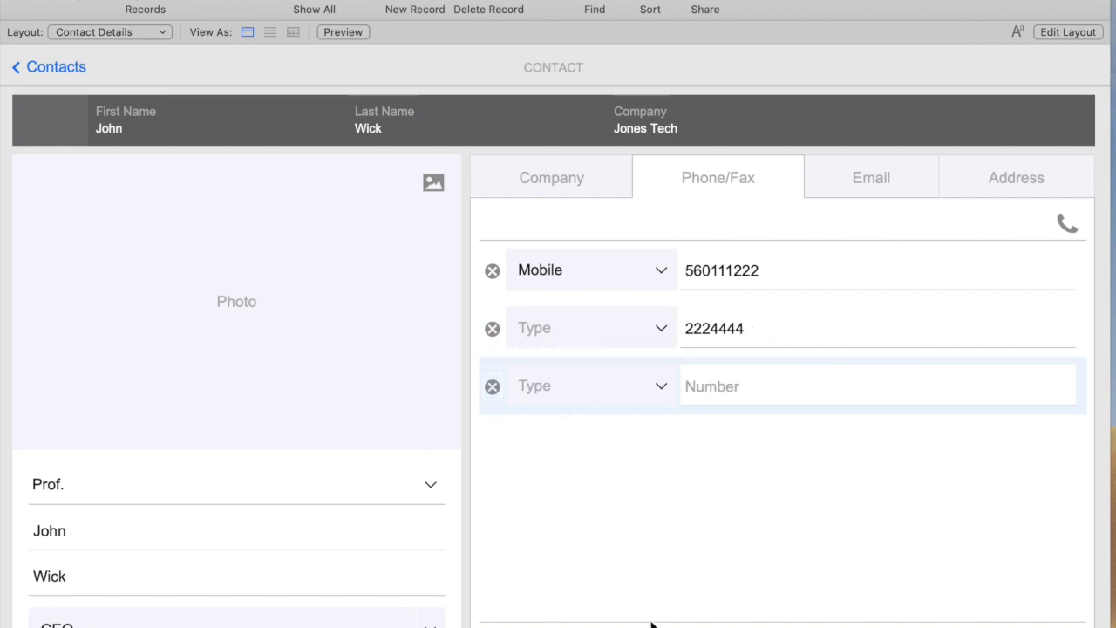
click(558, 169)
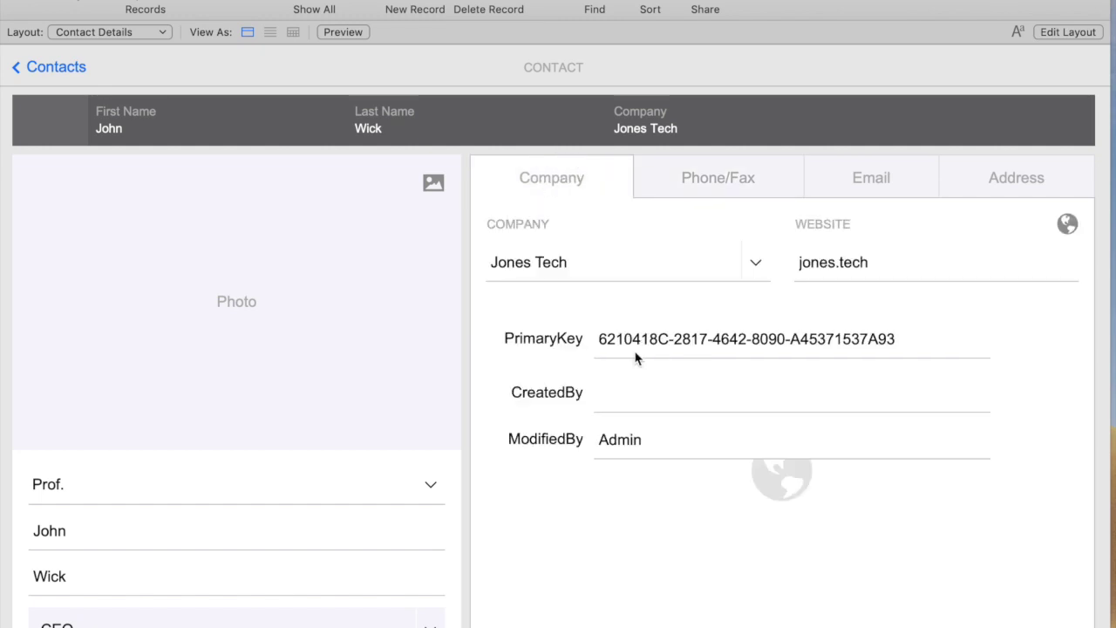
- On the next, ABC Consulting contact, try entering a phone number and dismiss the PrimaryKey error
key(ctrl+Down)
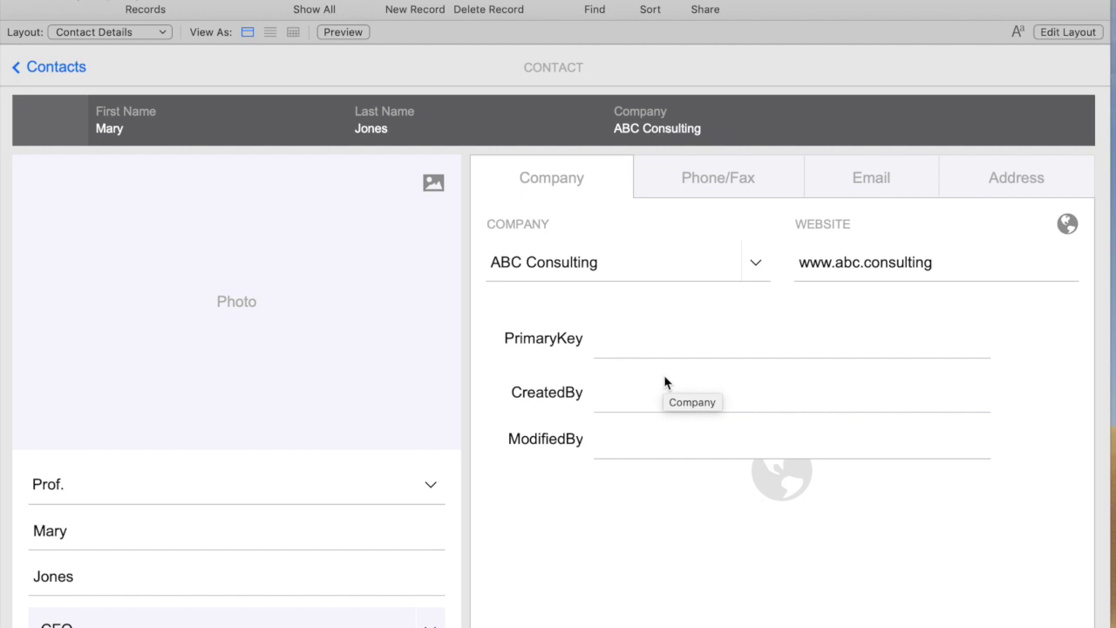
click(737, 177)
click(746, 271)
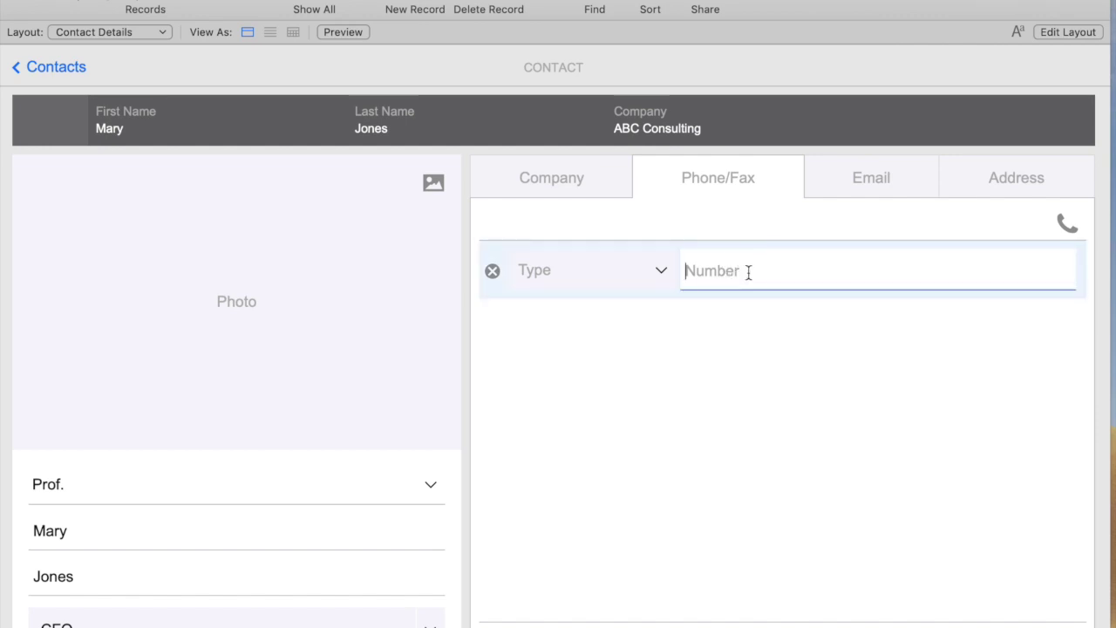
text(123-888)
key(Tab)
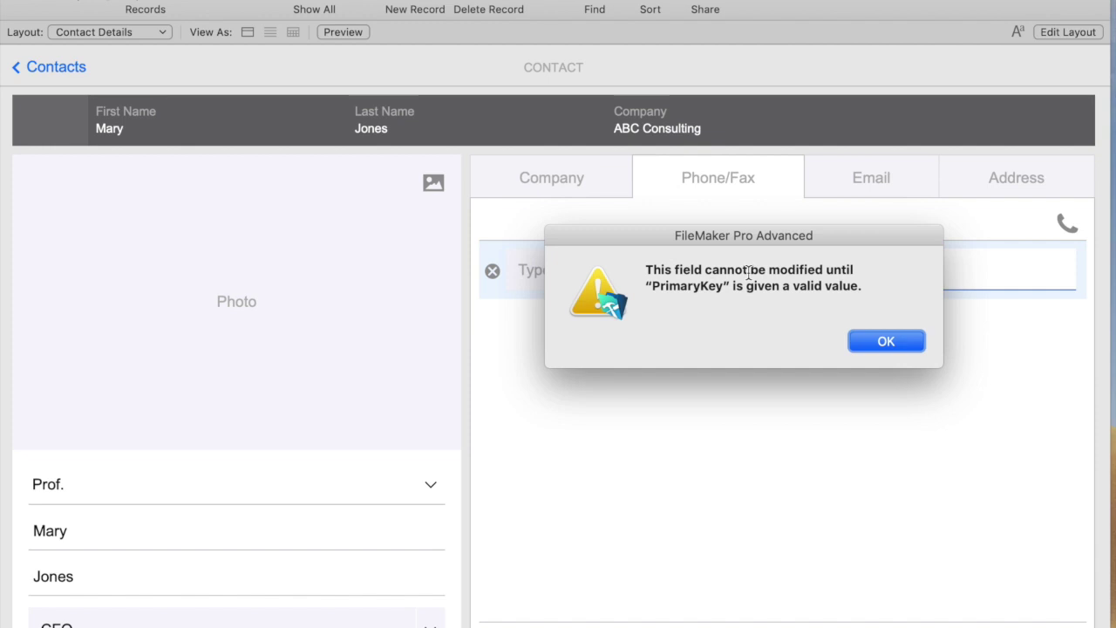
key(Return)
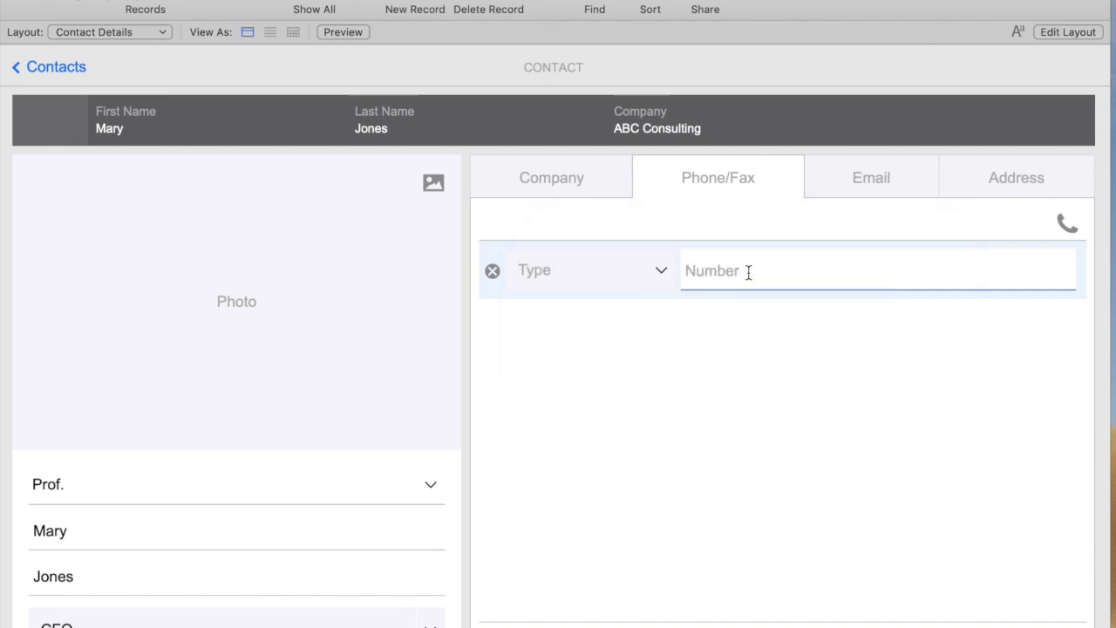
click(564, 187)
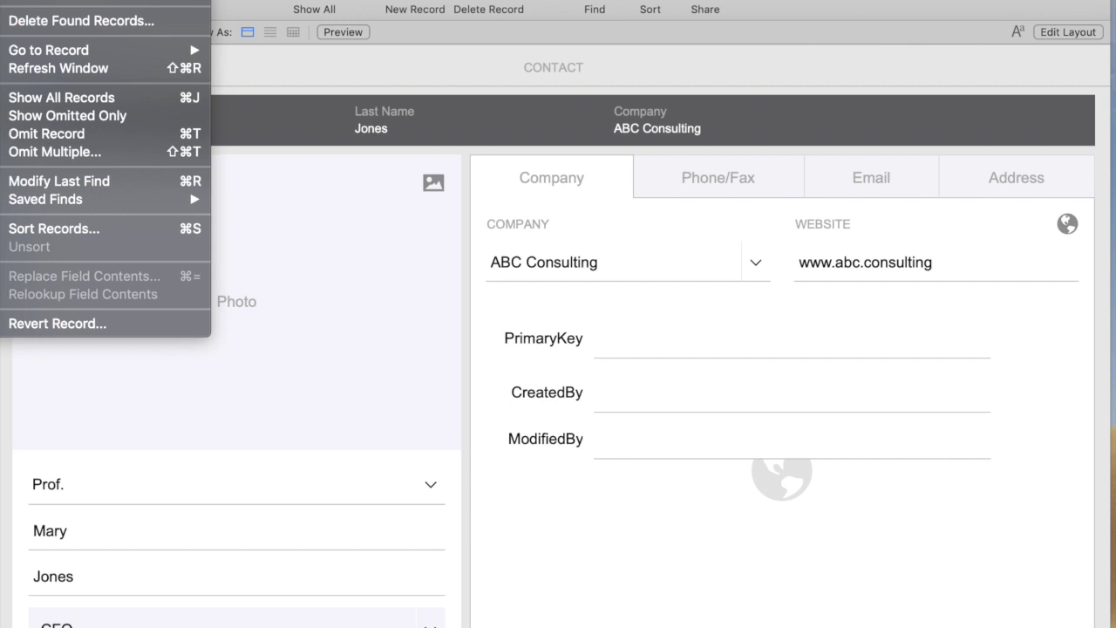
- Duplicate the keyless ABC Consulting contact, add a phone number to the copy, open Manage Database
key(shift+super+r)
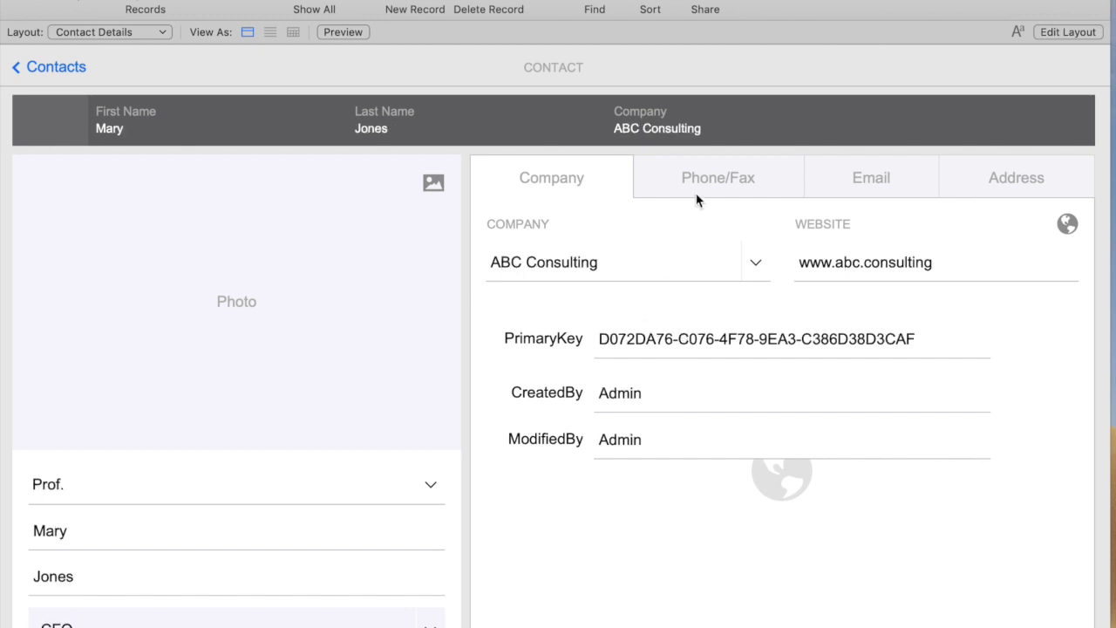
click(722, 179)
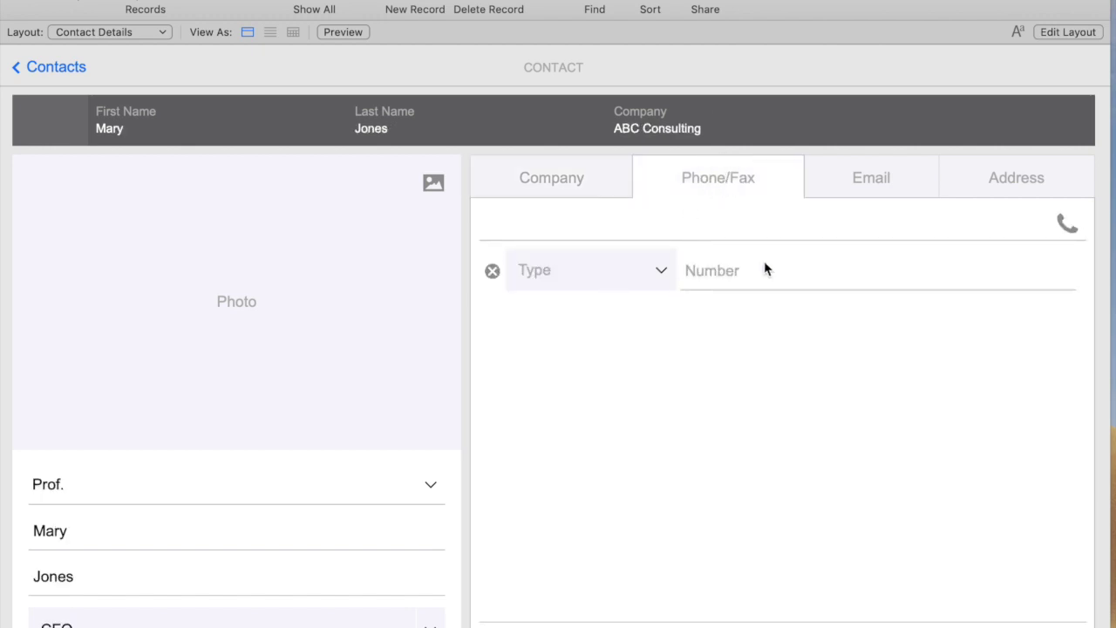
click(764, 263)
text(444-5)
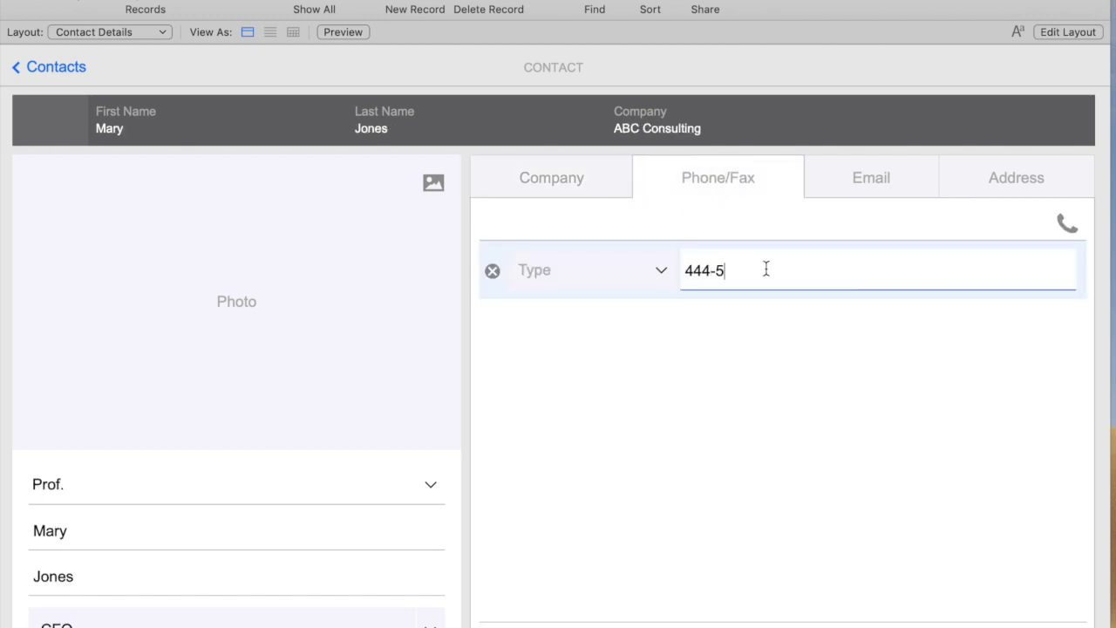
text(555)
key(Tab)
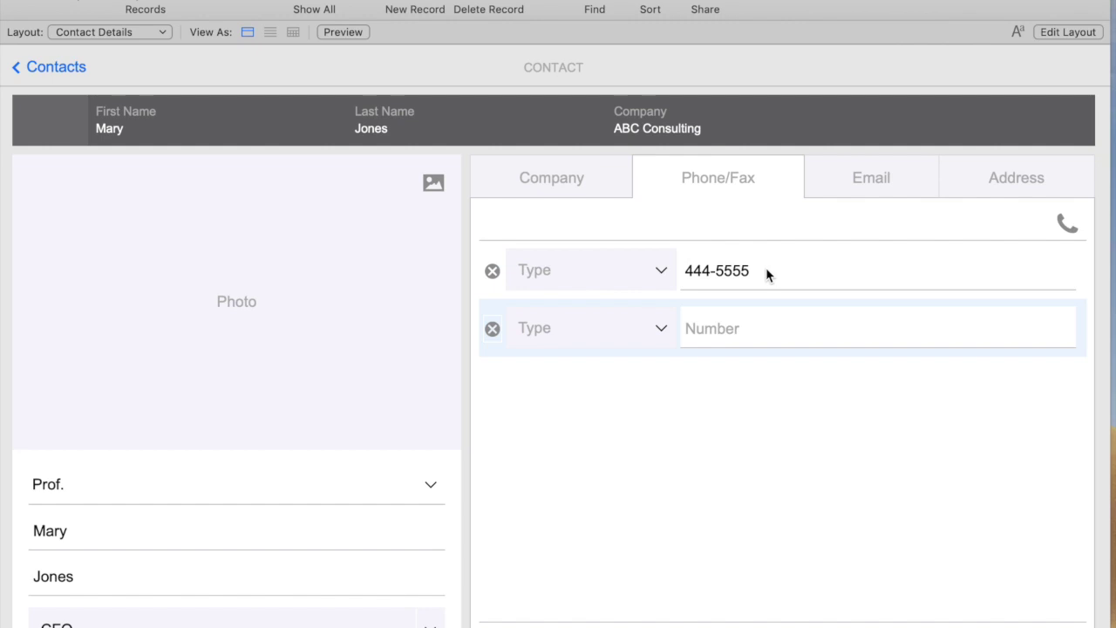
key(super+shift+d)
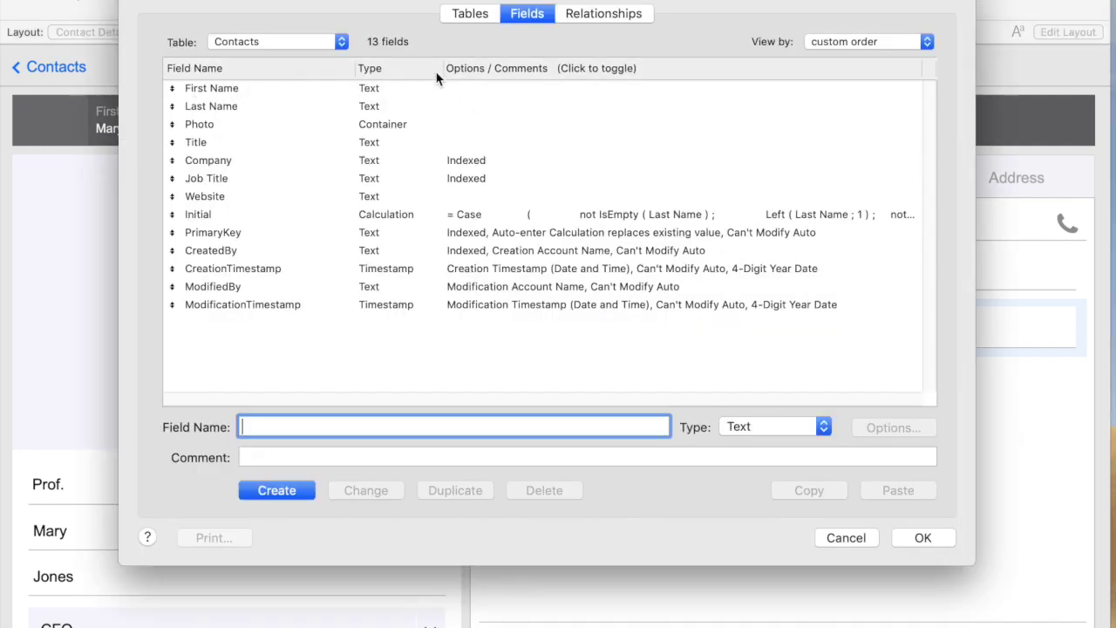
- Create a table named test and open its PrimaryKey field's options
click(523, 18)
click(464, 12)
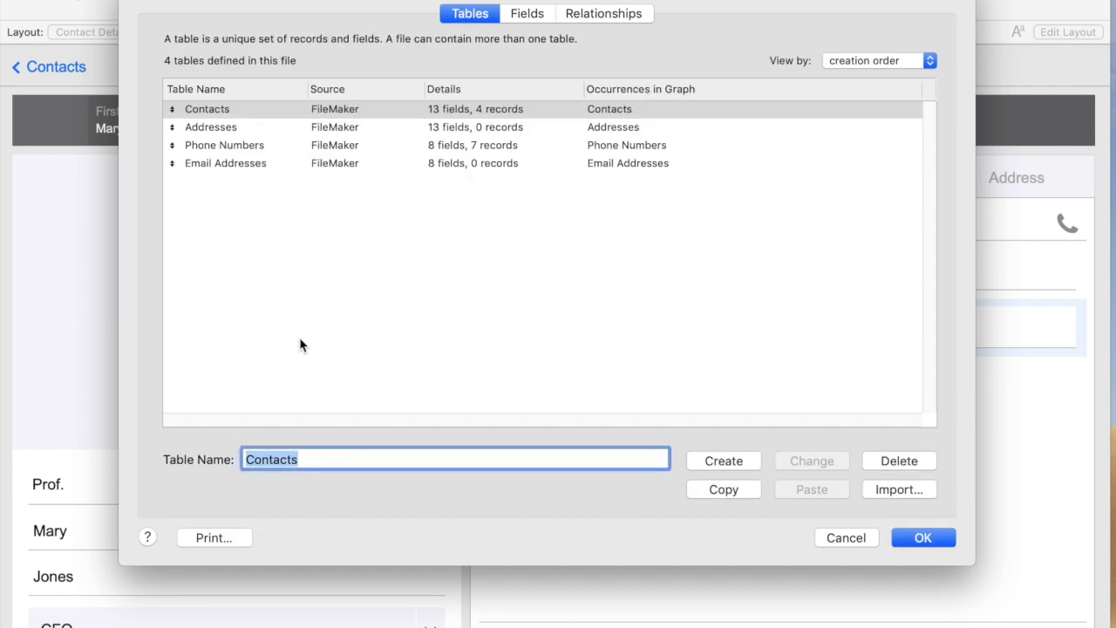
text(test)
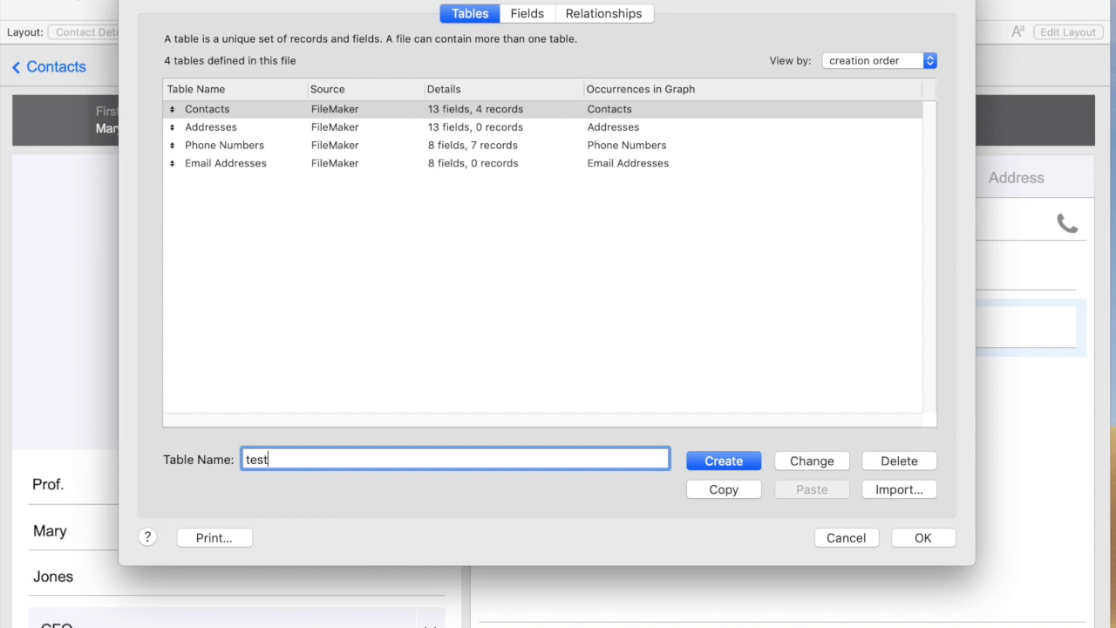
key(Return)
double_click(344, 182)
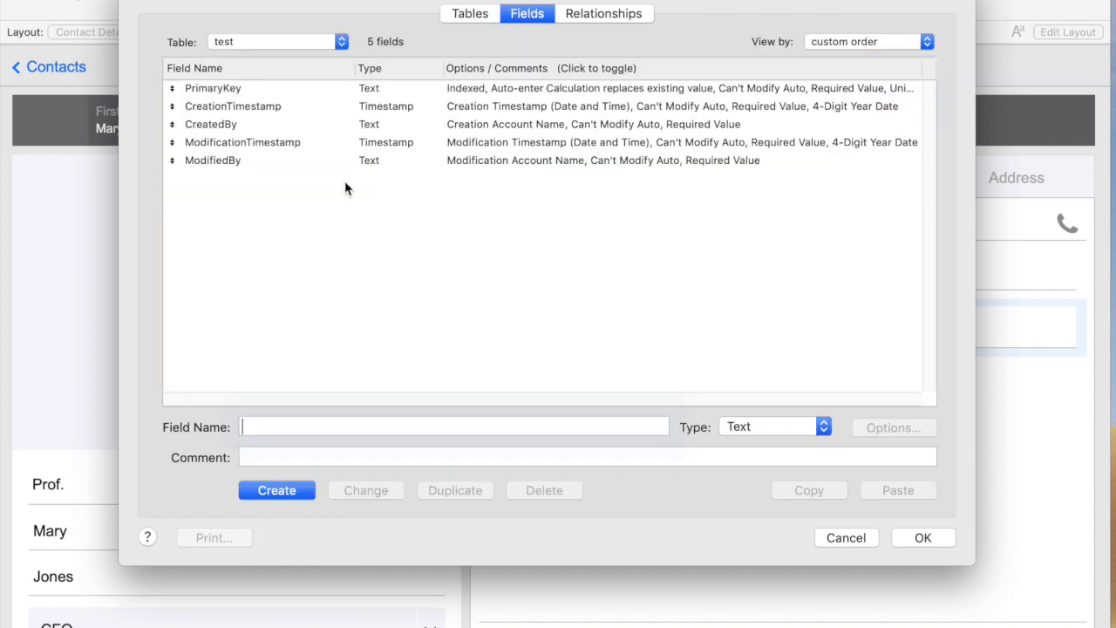
double_click(252, 90)
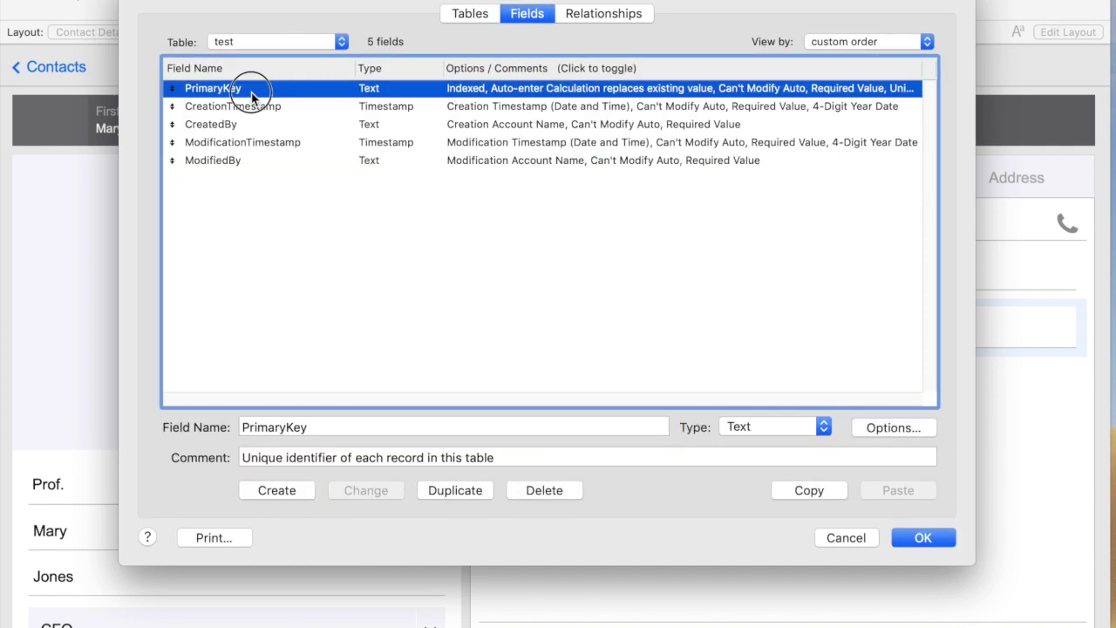